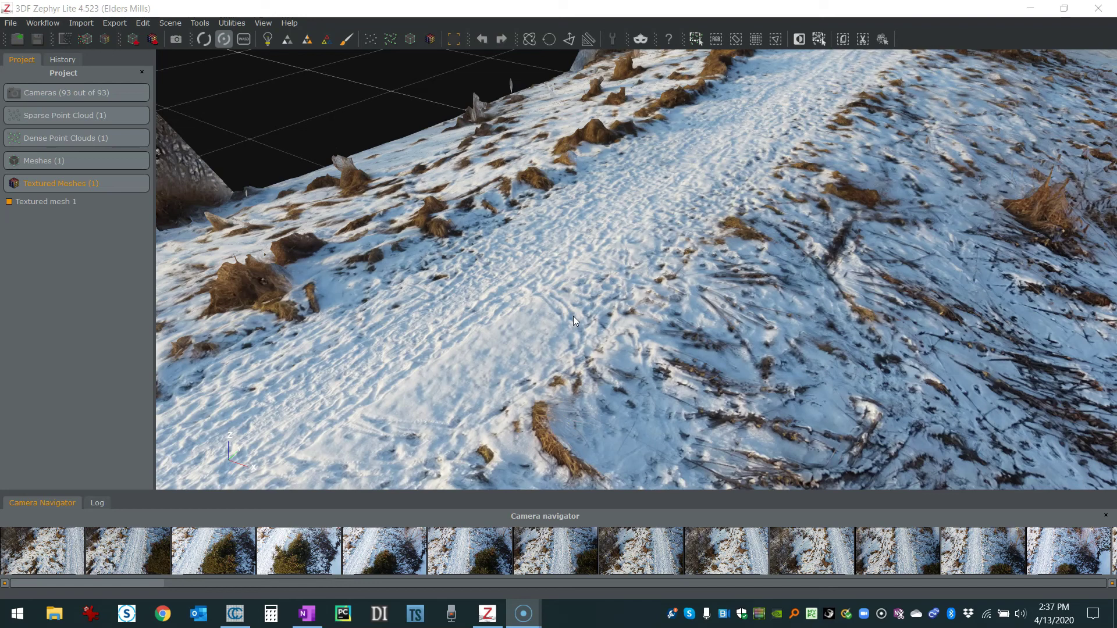
scroll(572, 305, "down", 3)
scroll(567, 297, "down", 2)
scroll(565, 311, "down", 2)
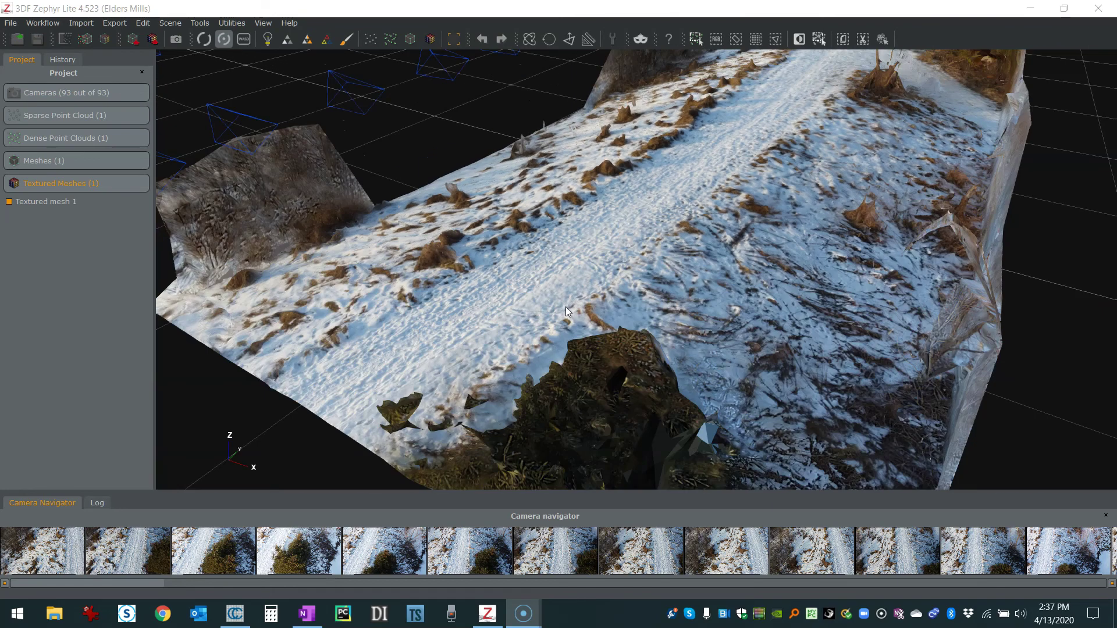
scroll(566, 307, "down", 2)
Orbit the textured snowy-path mesh to reveal the camera positions and a higher view.
left_click_drag(519, 312, 596, 276)
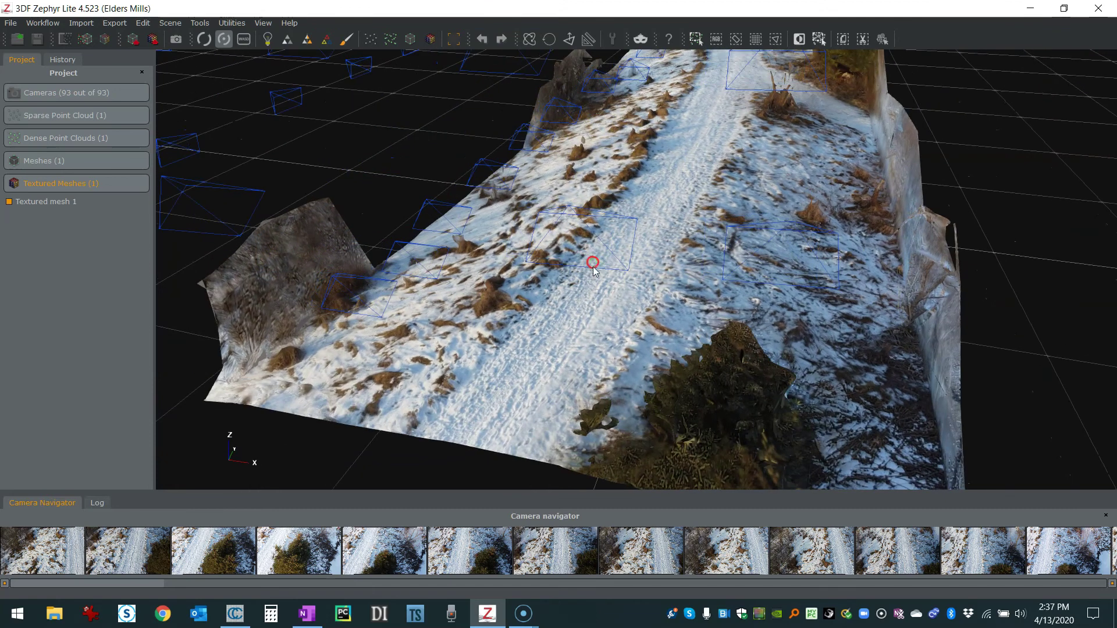
scroll(595, 277, "up", 2)
scroll(602, 271, "up", 1)
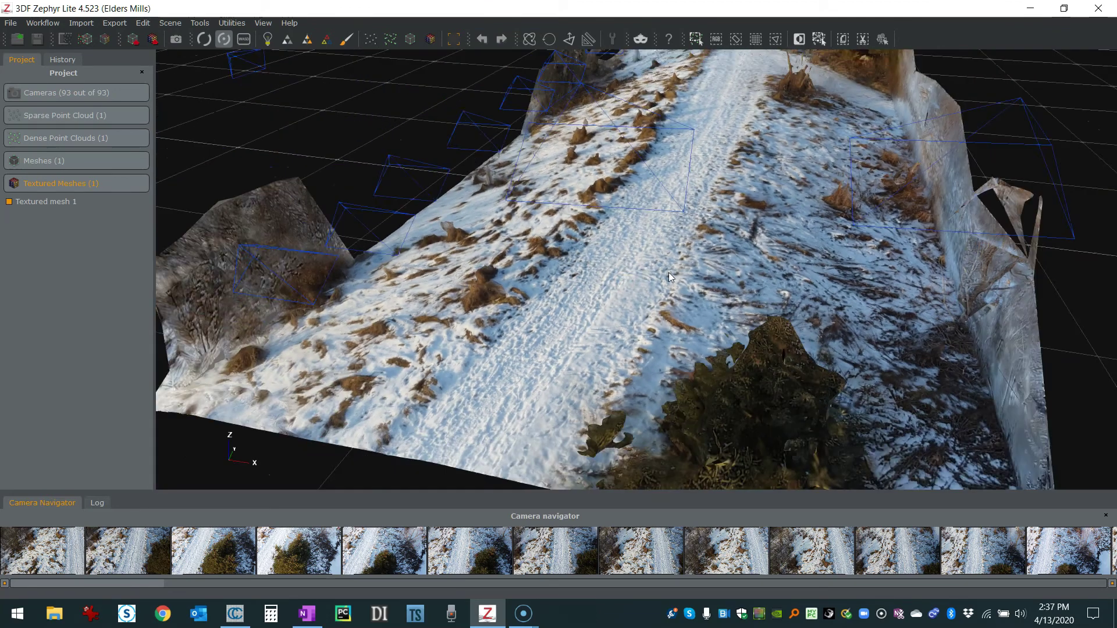
mouse_move(668, 273)
left_mouse_down()
mouse_move(584, 313)
mouse_move(618, 293)
mouse_move(596, 301)
left_mouse_up()
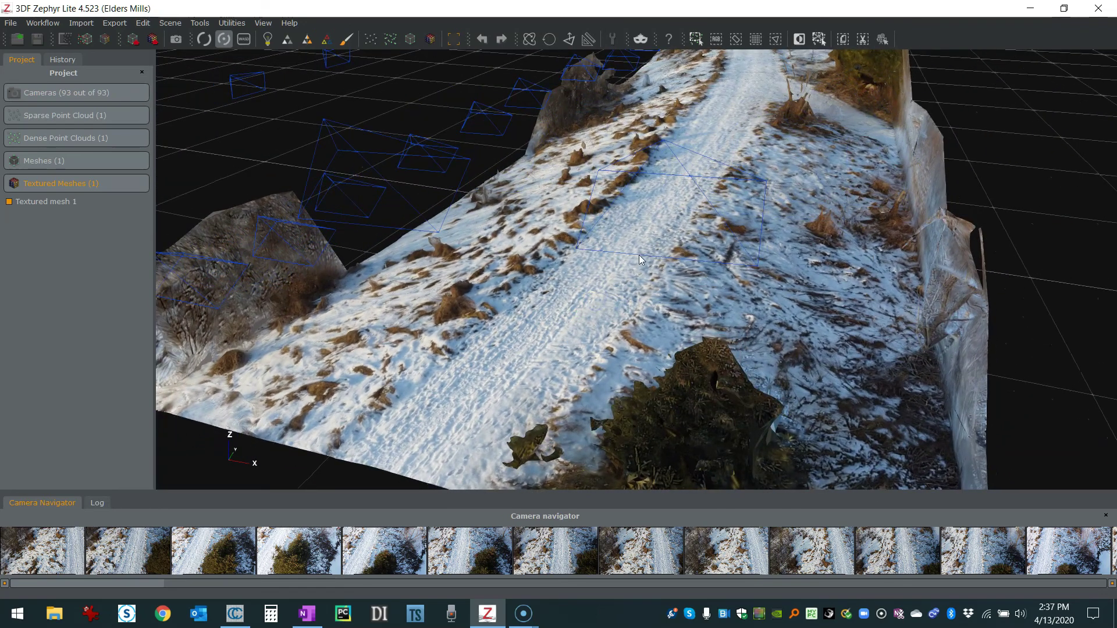
scroll(637, 269, "up", 3)
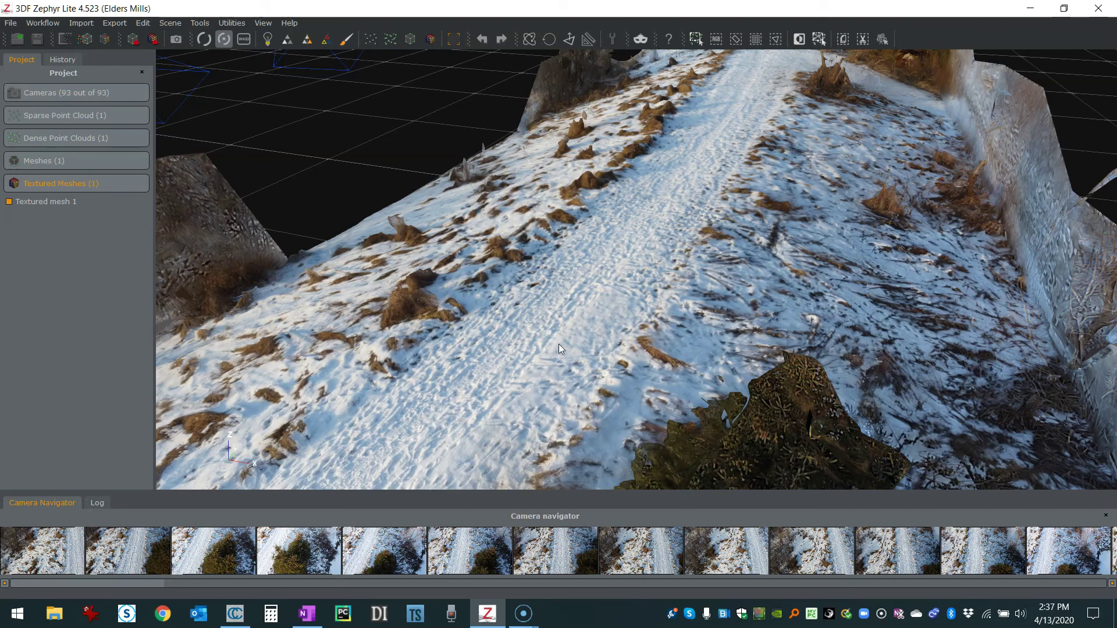
scroll(561, 341, "up", 2)
scroll(547, 342, "down", 3)
mouse_move(529, 348)
left_mouse_down()
mouse_move(530, 370)
mouse_move(576, 321)
mouse_move(800, 304)
left_mouse_up()
scroll(529, 370, "down", 3)
scroll(528, 368, "down", 2)
scroll(529, 369, "up", 2)
scroll(528, 371, "up", 3)
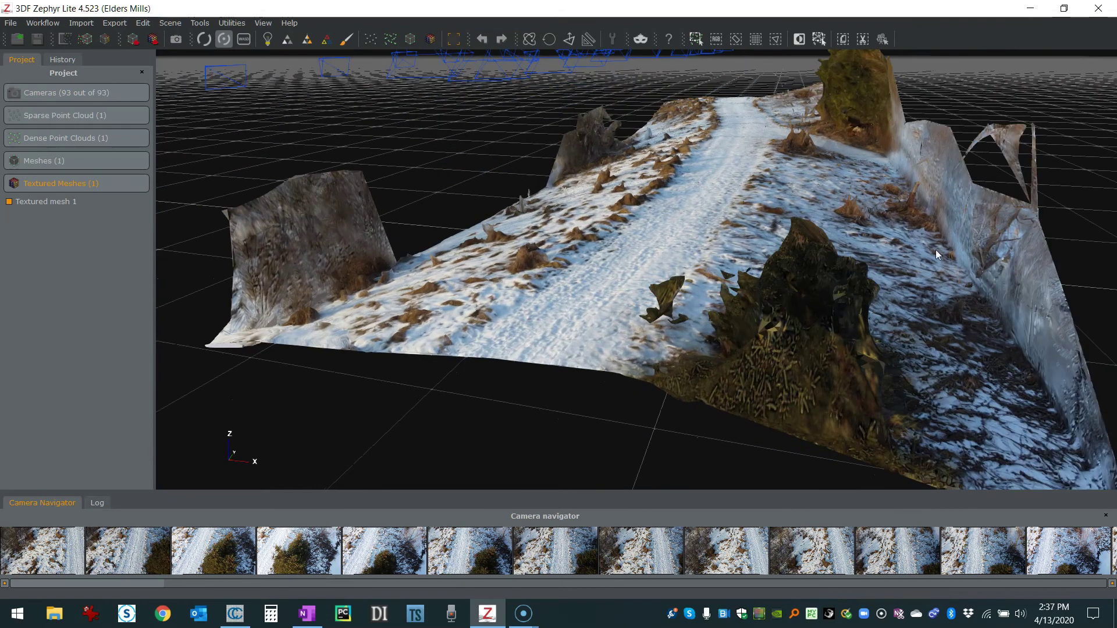
scroll(619, 329, "up", 3)
scroll(663, 255, "up", 2)
scroll(663, 295, "up", 2)
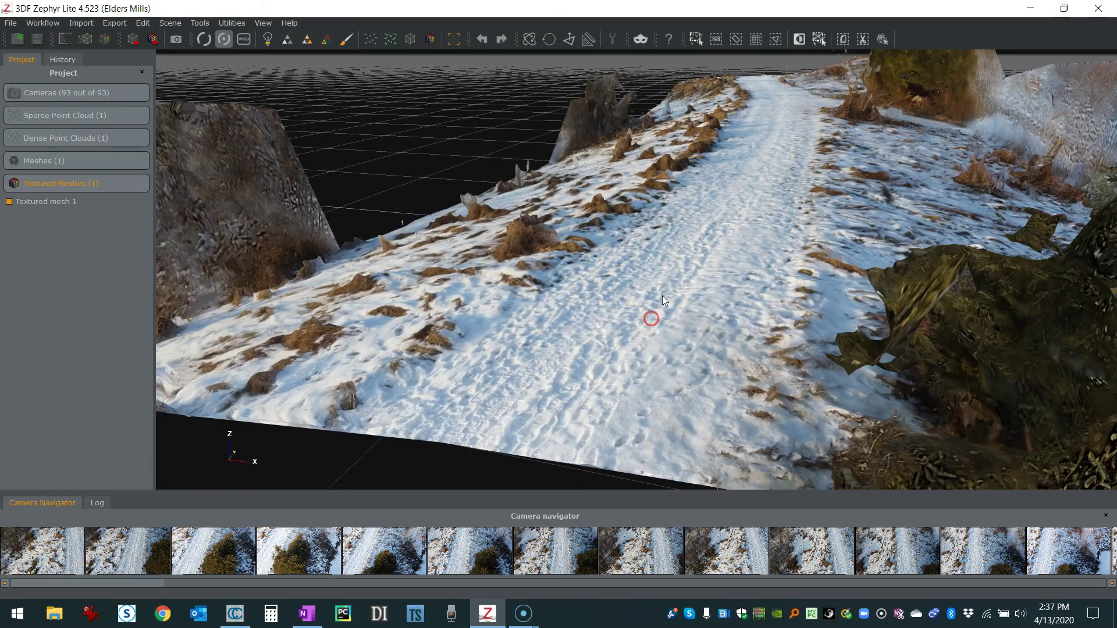
scroll(663, 344, "down", 2)
scroll(667, 335, "down", 2)
scroll(666, 331, "down", 2)
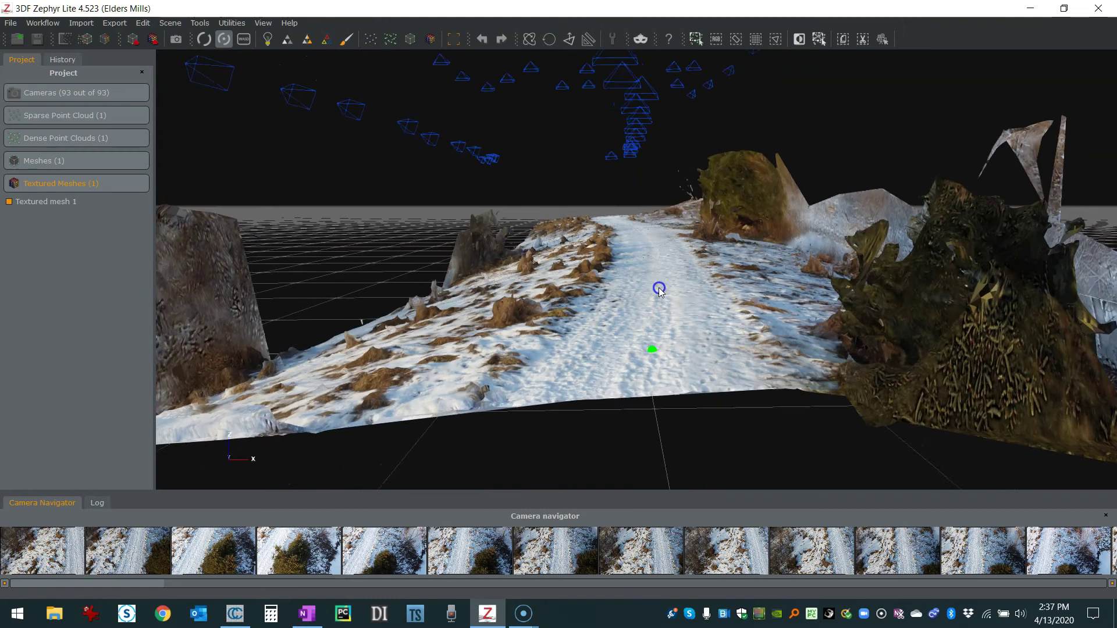
scroll(659, 344, "up", 1)
scroll(650, 328, "up", 2)
scroll(639, 308, "up", 1)
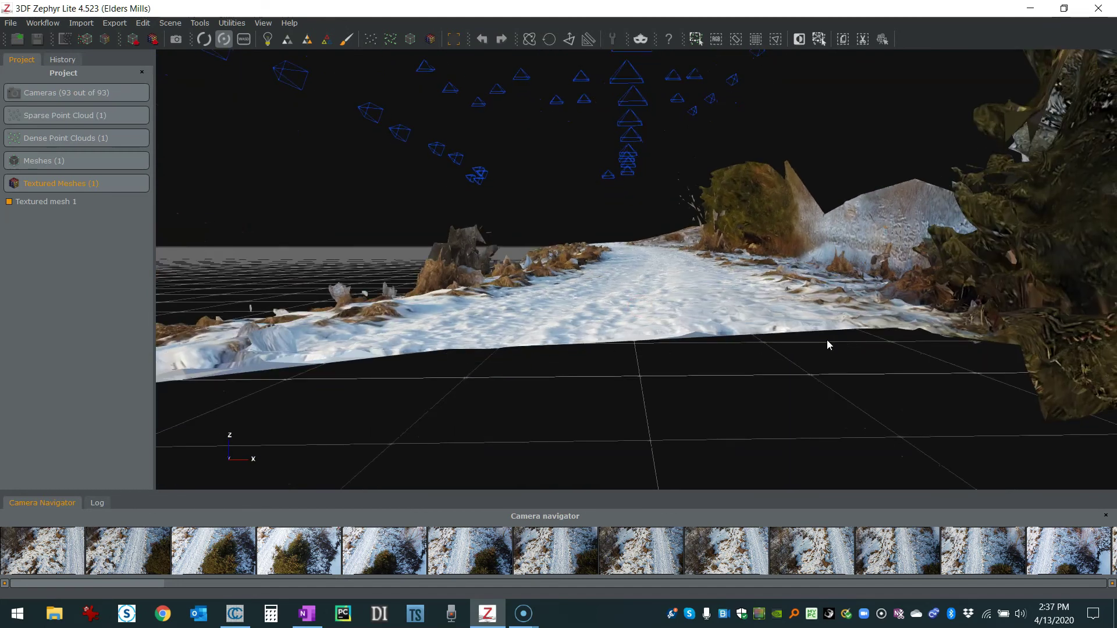
left_click_drag(827, 340, 701, 345)
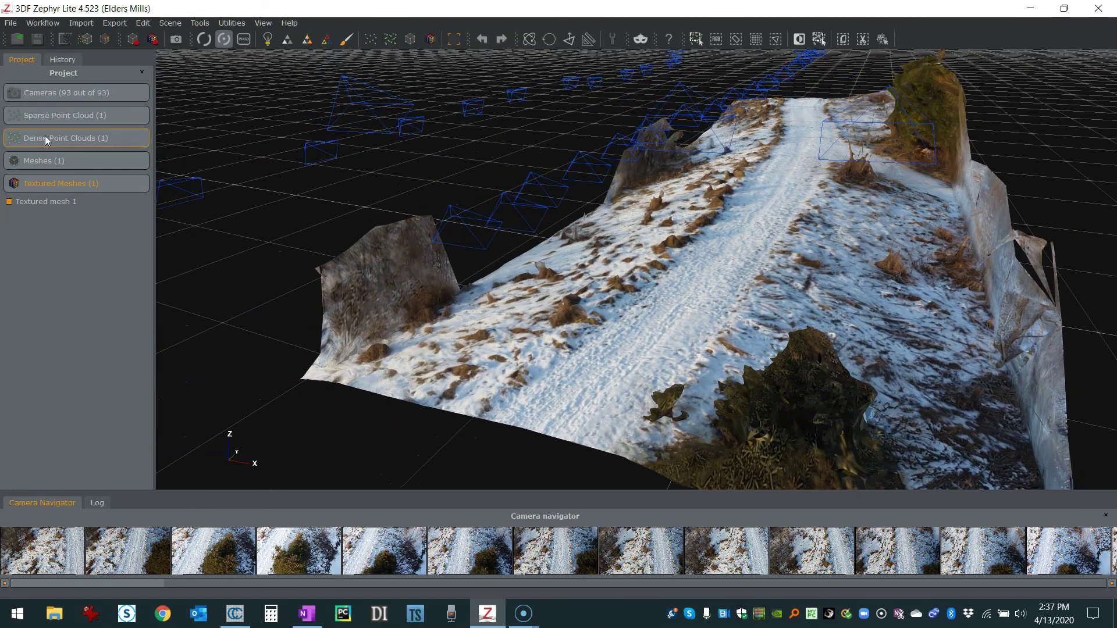
Display Dense point cloud 1 instead of the mesh and orbit it low along the path.
left_click(53, 139)
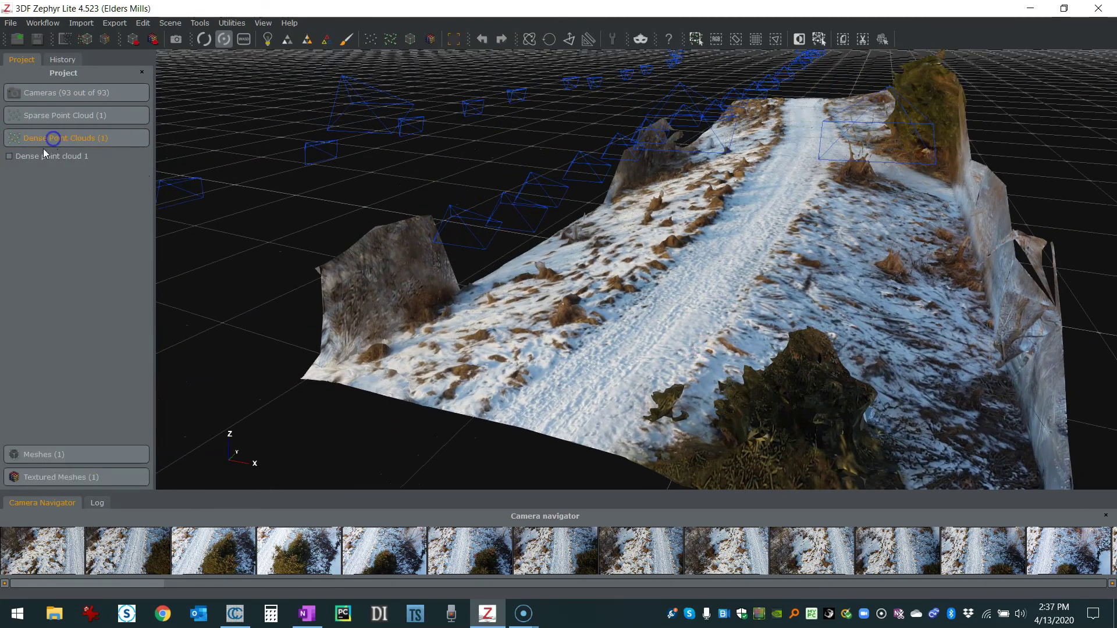
left_click(9, 156)
mouse_move(563, 349)
left_mouse_down()
mouse_move(599, 366)
mouse_move(481, 218)
mouse_move(569, 257)
mouse_move(416, 180)
mouse_move(680, 242)
mouse_move(637, 223)
mouse_move(679, 243)
mouse_move(655, 263)
mouse_move(673, 229)
mouse_move(698, 217)
mouse_move(704, 232)
mouse_move(673, 232)
mouse_move(578, 272)
mouse_move(673, 282)
mouse_move(628, 287)
mouse_move(708, 238)
left_mouse_up()
scroll(599, 362, "up", 1)
scroll(599, 362, "up", 1)
scroll(611, 362, "up", 2)
scroll(486, 222, "up", 2)
scroll(678, 242, "up", 2)
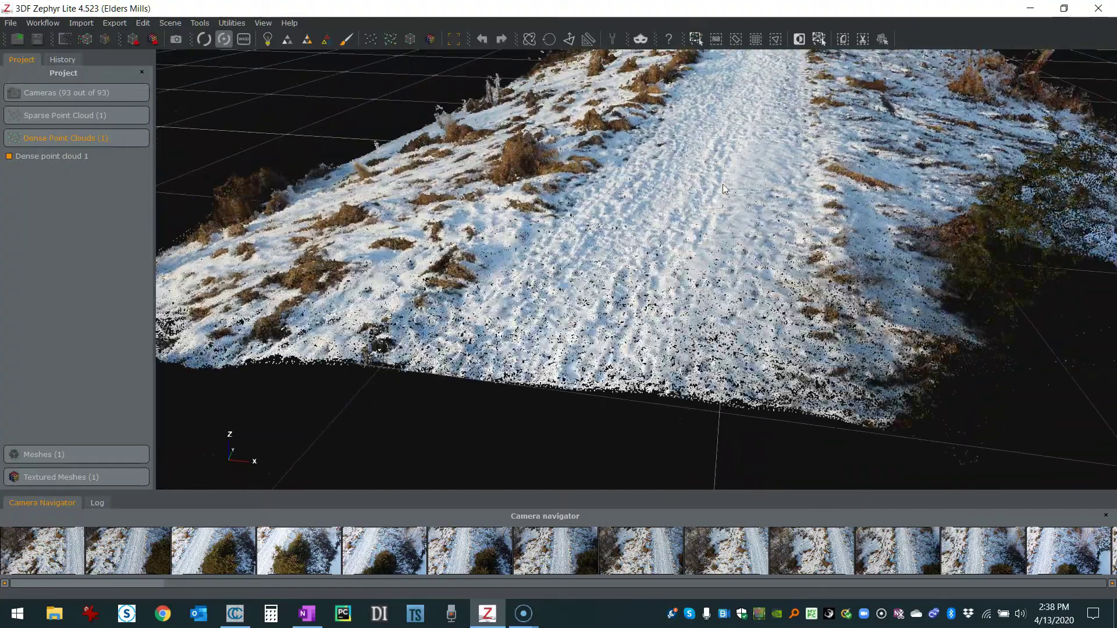
left_click_drag(679, 298, 689, 214)
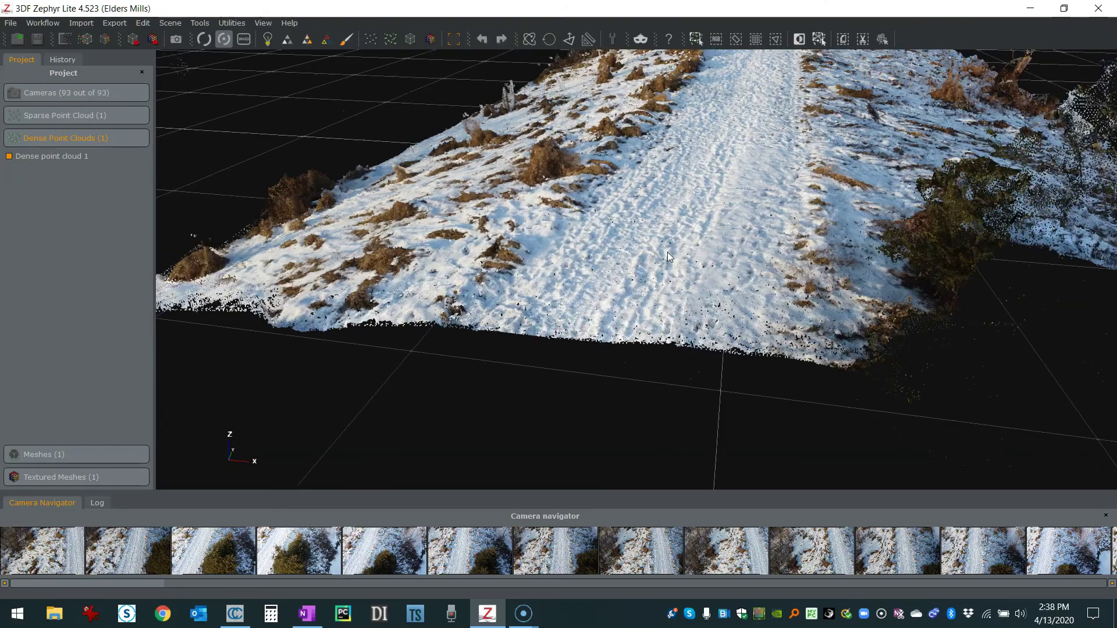
scroll(668, 253, "up", 3)
scroll(621, 260, "down", 3)
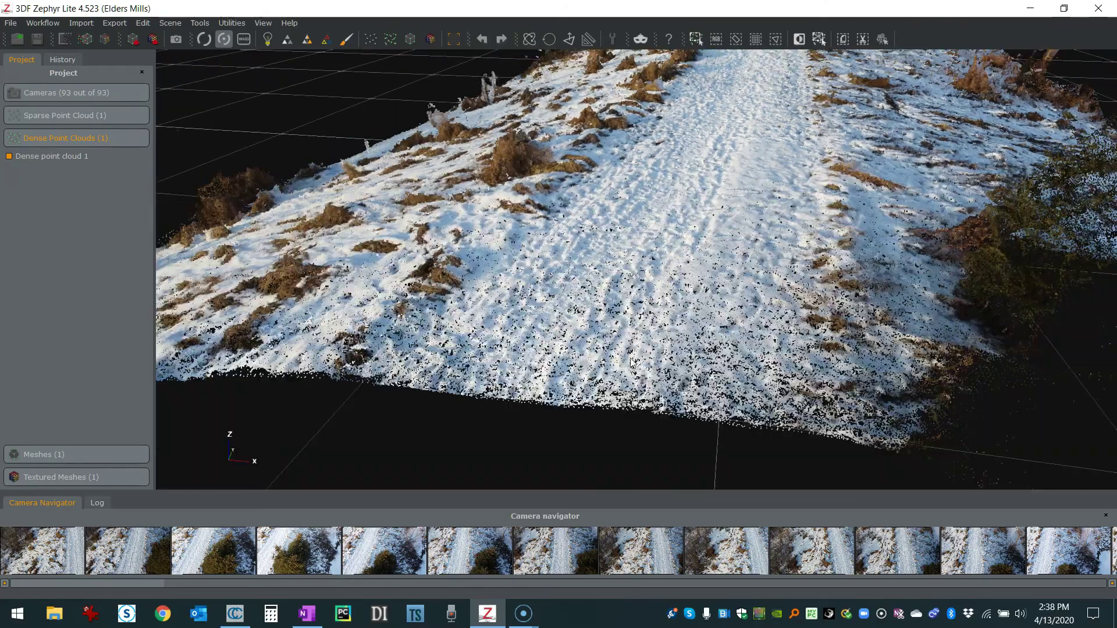
scroll(617, 340, "down", 3)
mouse_move(617, 340)
left_mouse_down()
mouse_move(672, 279)
mouse_move(655, 262)
mouse_move(657, 279)
mouse_move(602, 313)
left_mouse_up()
scroll(651, 280, "up", 2)
scroll(644, 282, "up", 2)
scroll(643, 305, "up", 2)
scroll(652, 300, "up", 2)
scroll(648, 308, "up", 2)
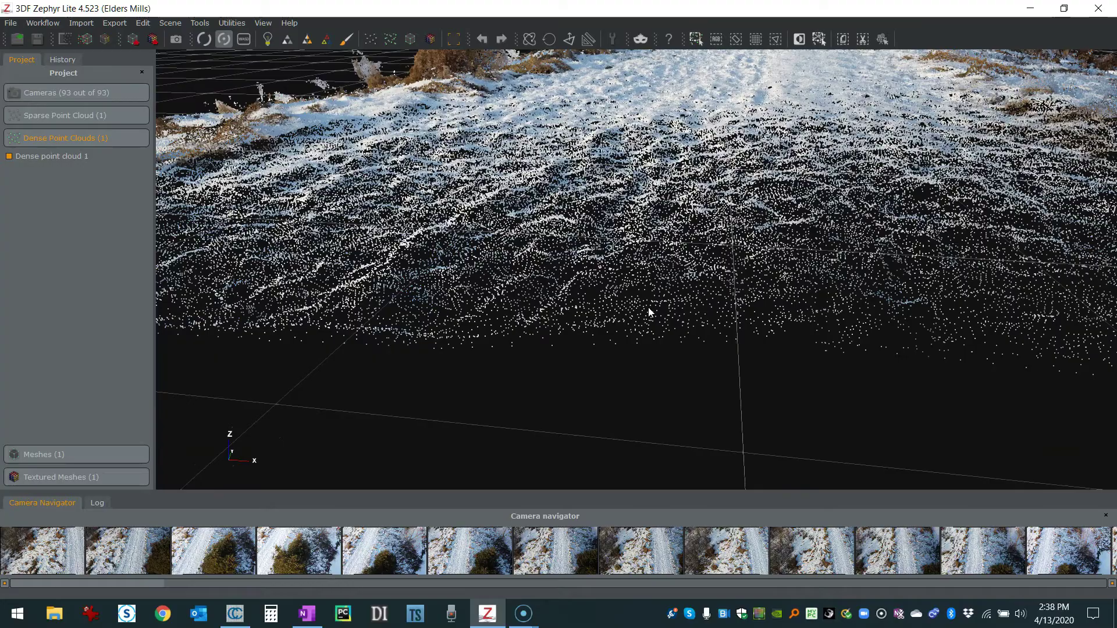
scroll(648, 311, "up", 2)
scroll(648, 312, "down", 2)
mouse_move(654, 307)
left_mouse_down()
mouse_move(678, 288)
mouse_move(665, 330)
mouse_move(668, 282)
mouse_move(662, 308)
left_mouse_up()
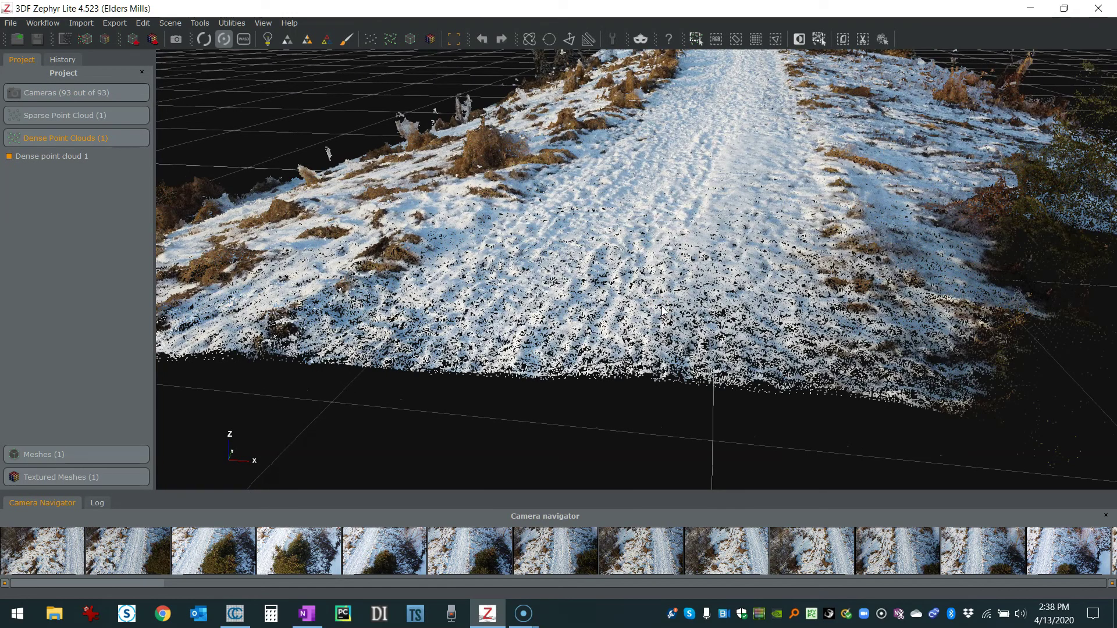
mouse_move(661, 310)
left_mouse_down()
mouse_move(668, 270)
mouse_move(642, 316)
mouse_move(677, 307)
left_mouse_up()
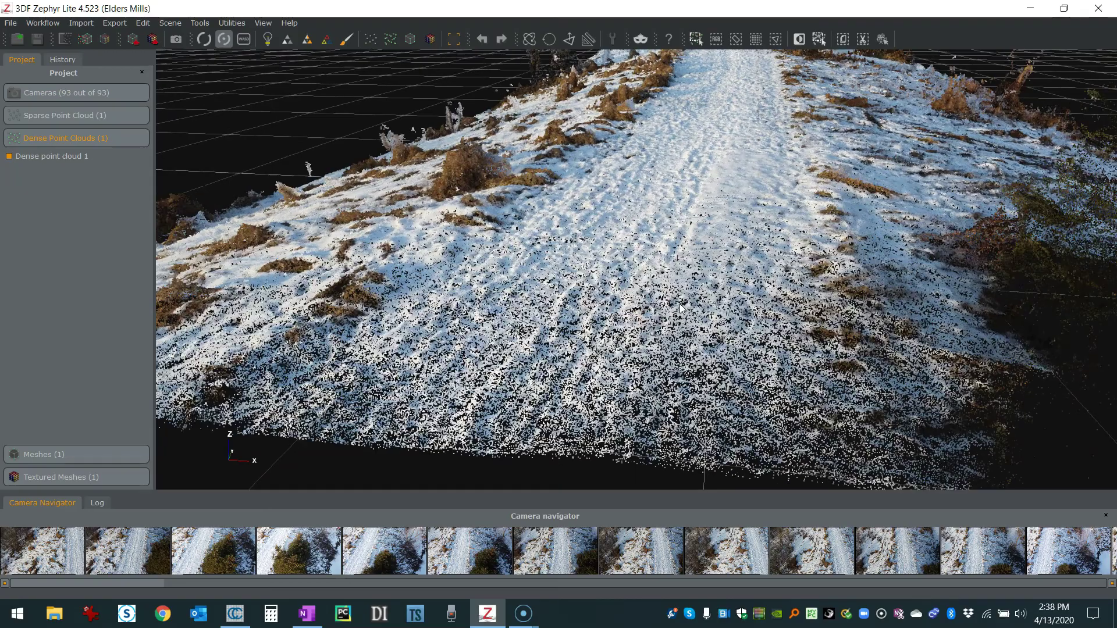
In CloudCompare, untick Elders_Mills_Mesh.sampled, tick the textured mesh, and rotate it to an overview.
left_click(235, 614)
left_click(662, 270)
left_click_drag(625, 400, 627, 378)
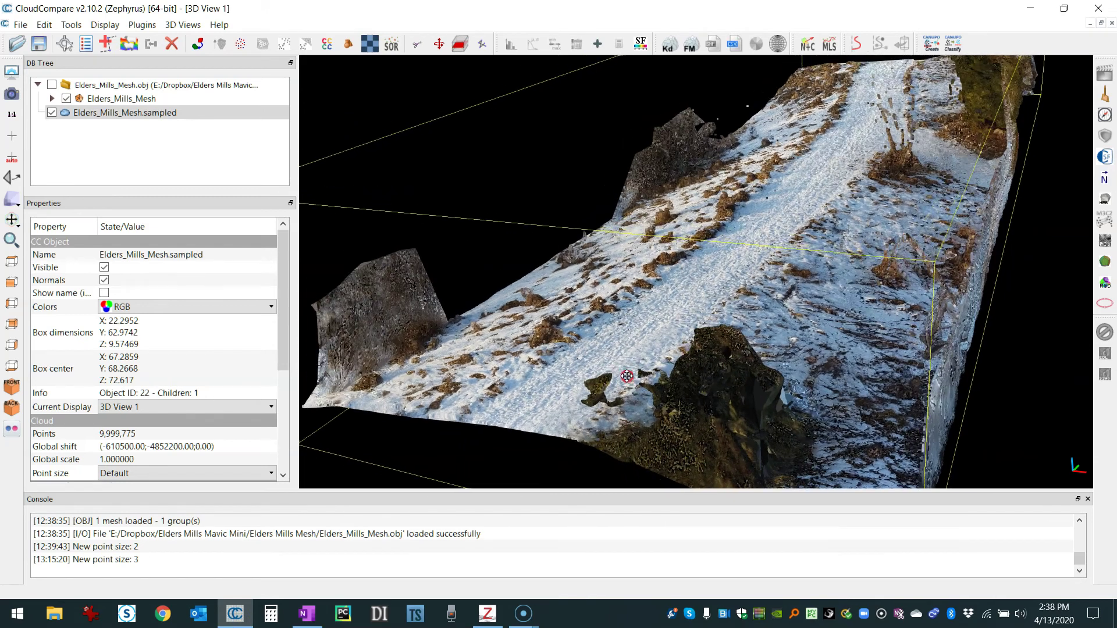
left_click(51, 112)
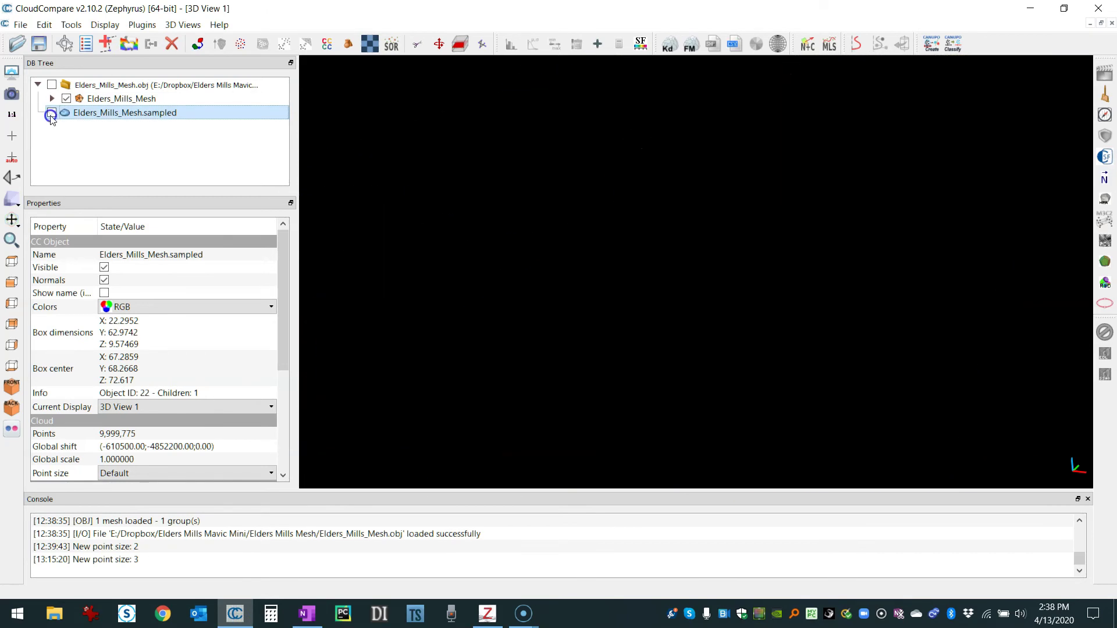
left_click(52, 85)
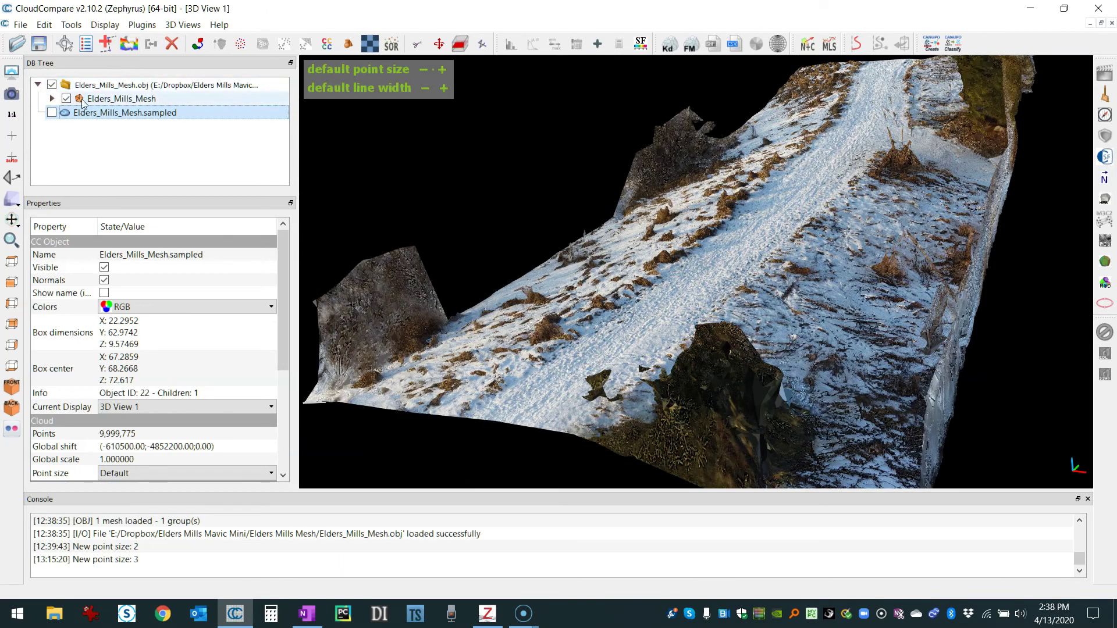
mouse_move(883, 267)
left_mouse_down()
mouse_move(810, 291)
mouse_move(877, 293)
mouse_move(797, 282)
left_mouse_up()
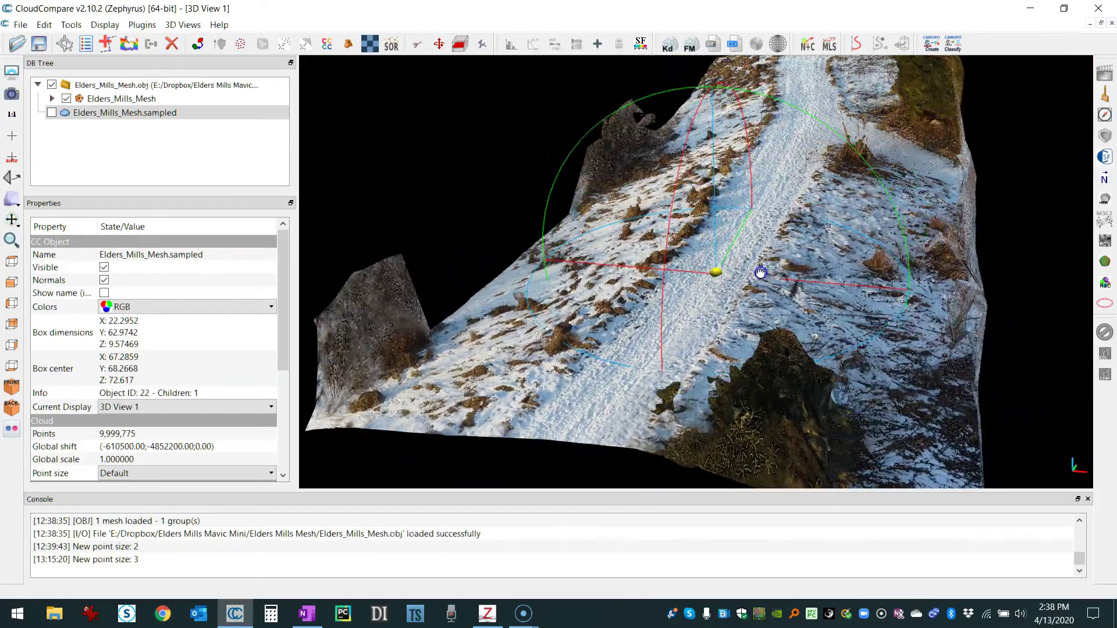
left_click_drag(797, 283, 838, 288)
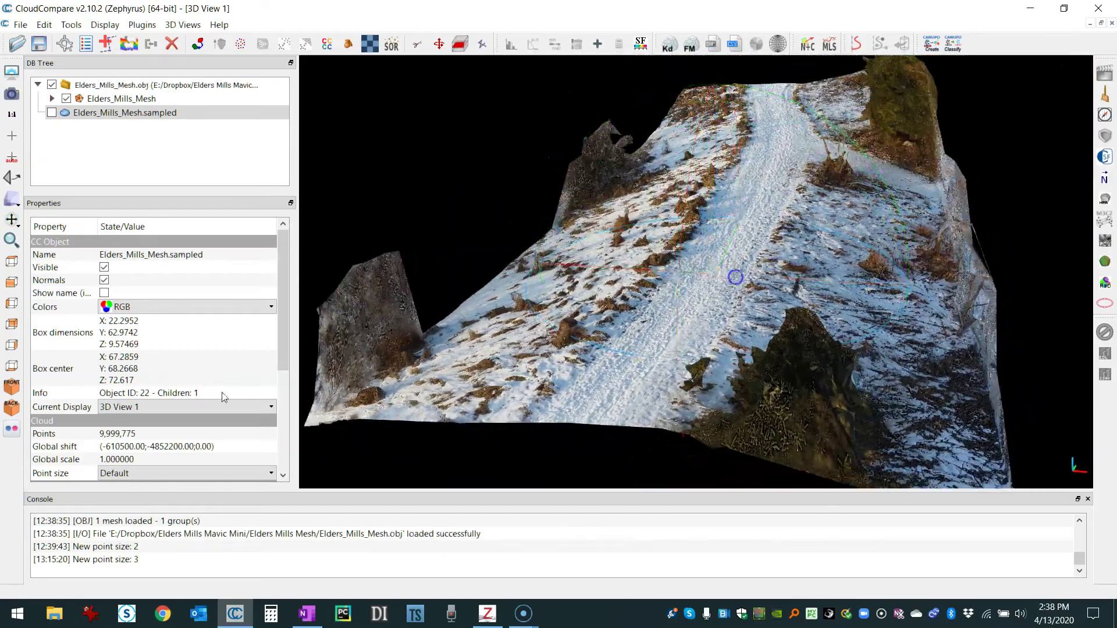
Select Elders_Mills_Mesh to list its 1,437,606 faces, then rotate to look up the path.
left_click(106, 99)
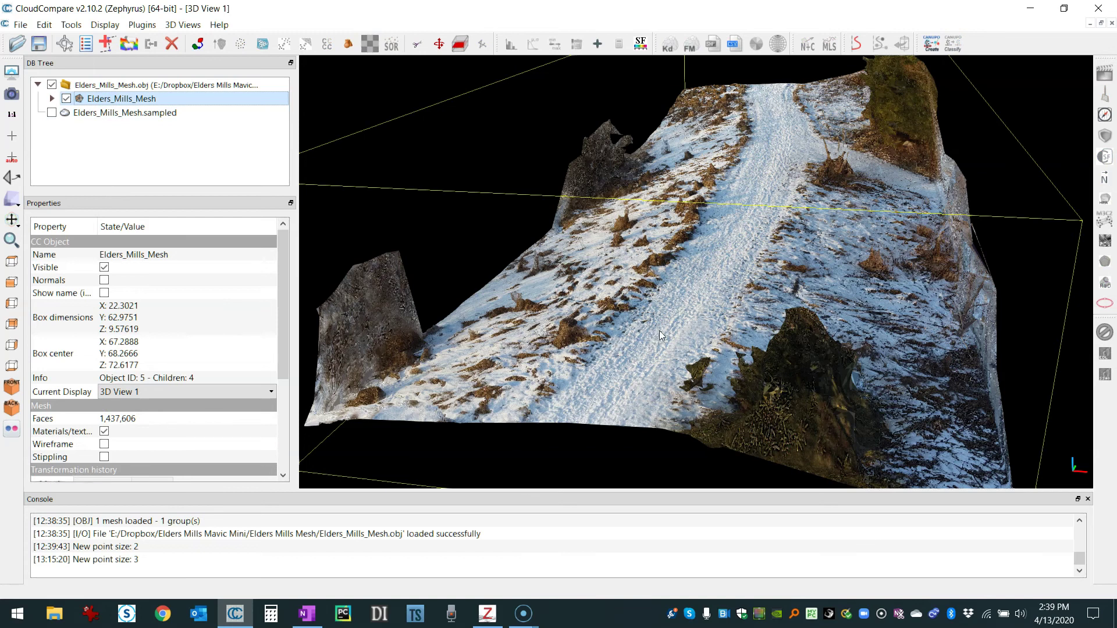
left_click_drag(696, 341, 699, 328)
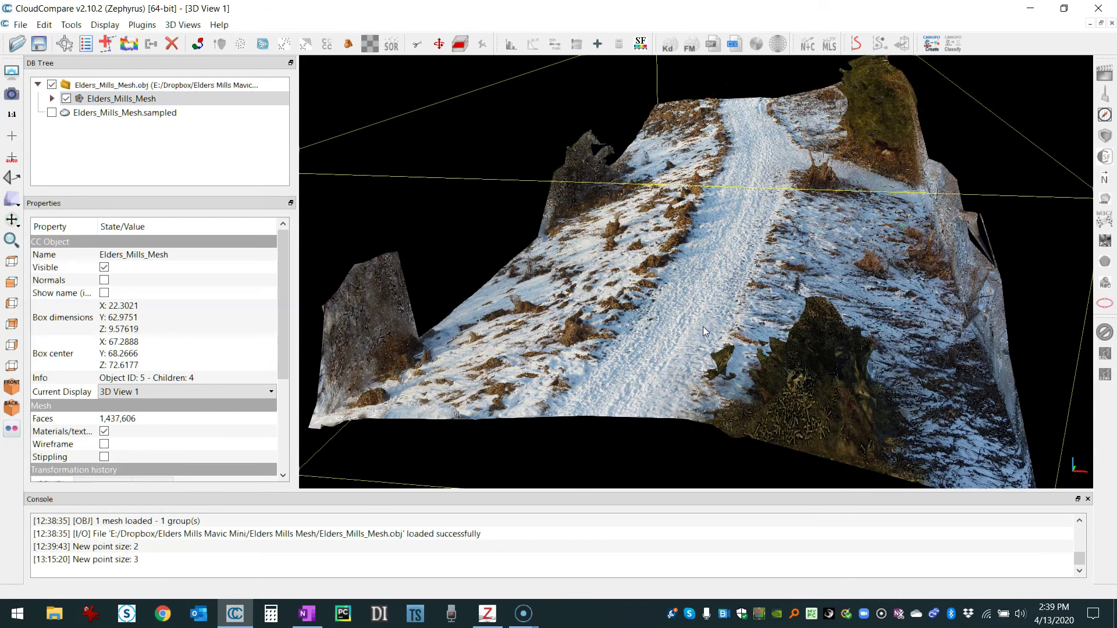
left_click_drag(702, 327, 718, 332)
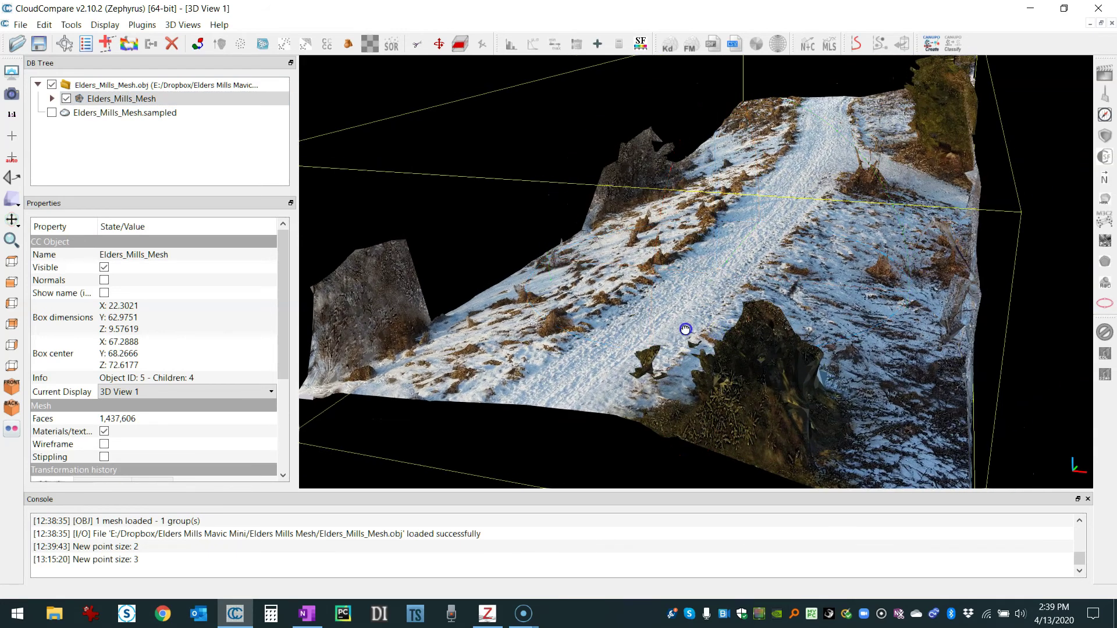
left_click_drag(689, 330, 716, 311)
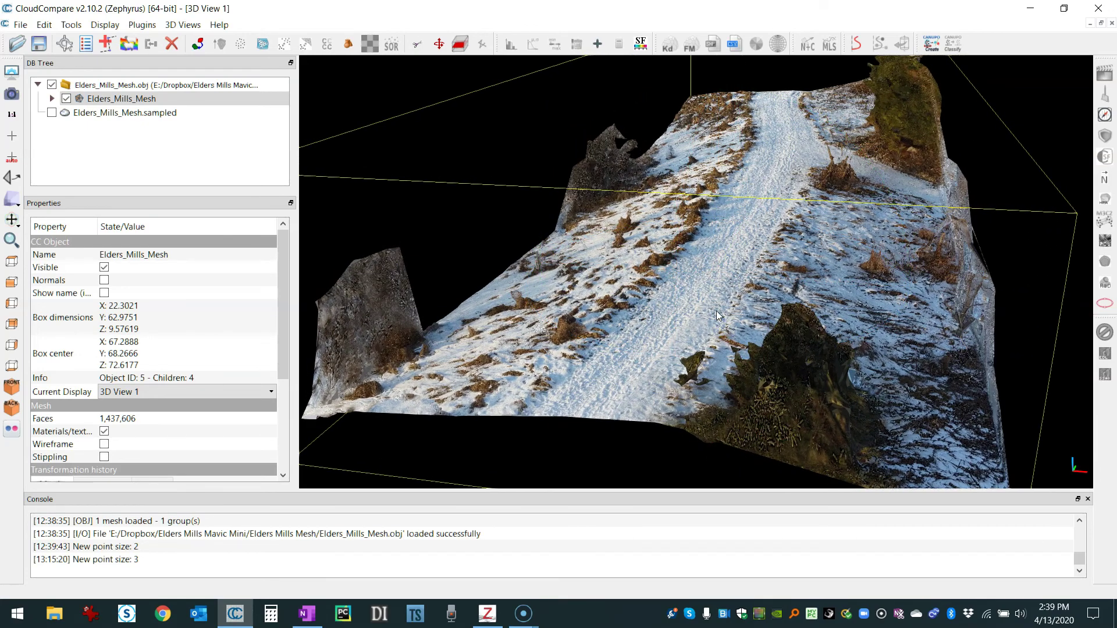
scroll(716, 310, "up", 2)
scroll(714, 296, "up", 2)
scroll(699, 314, "up", 2)
scroll(701, 317, "down", 2)
mouse_move(672, 323)
left_mouse_down()
mouse_move(700, 317)
mouse_move(711, 333)
mouse_move(691, 343)
mouse_move(703, 344)
left_mouse_up()
scroll(712, 333, "down", 2)
scroll(714, 336, "down", 2)
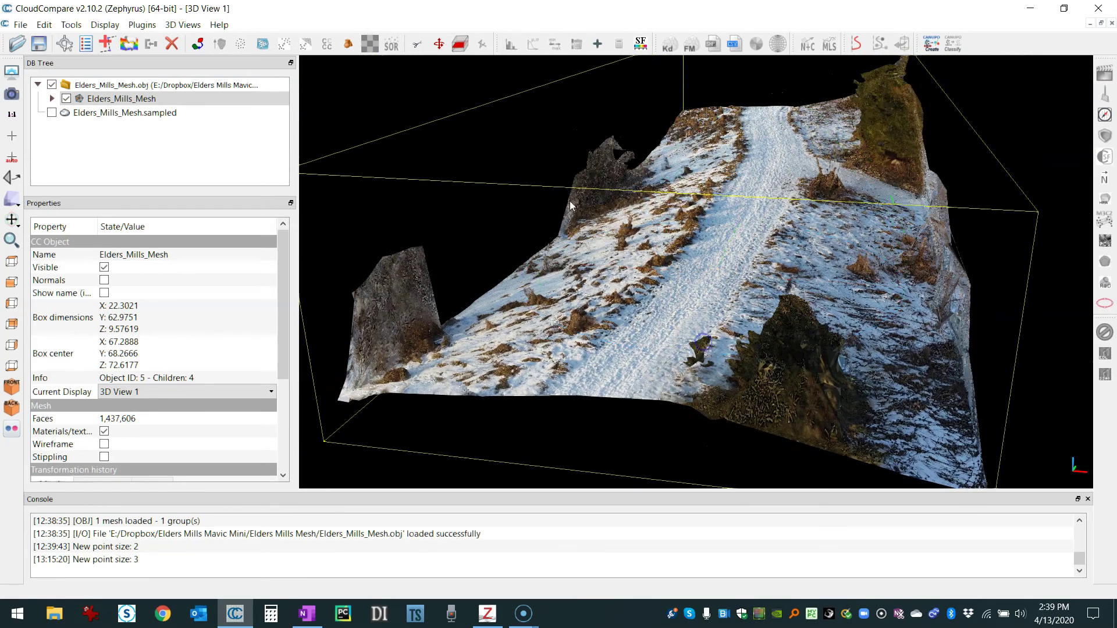
Swap the textured mesh for Elders_Mills_Mesh.sampled and orbit low and close along the path.
left_click(52, 85)
left_click(51, 112)
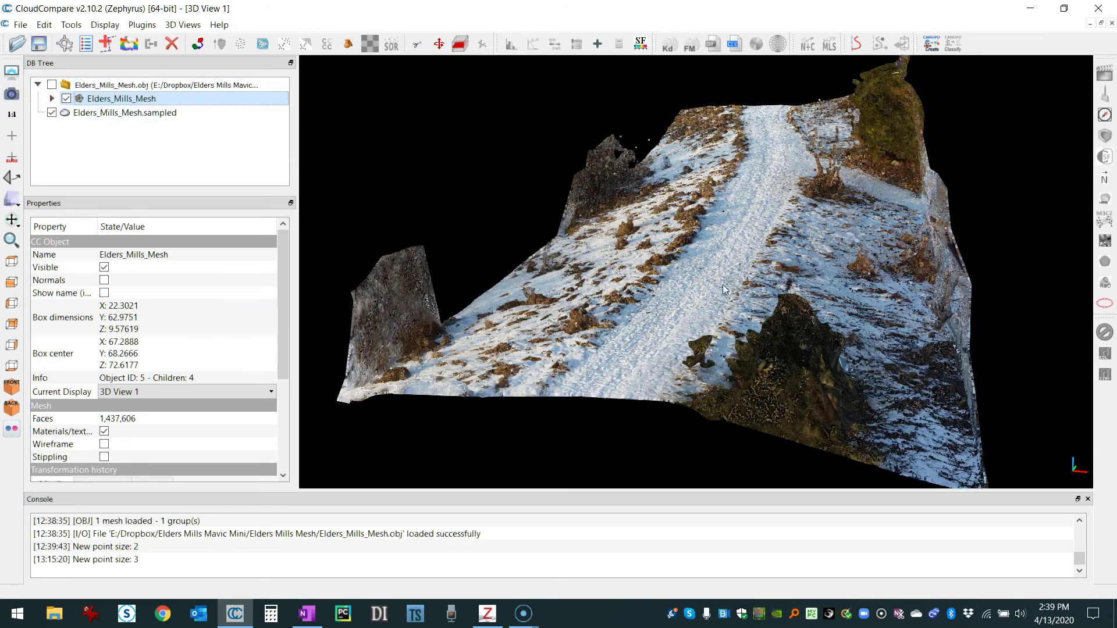
mouse_move(775, 274)
left_mouse_down()
mouse_move(766, 262)
mouse_move(634, 298)
mouse_move(713, 295)
mouse_move(682, 293)
left_mouse_up()
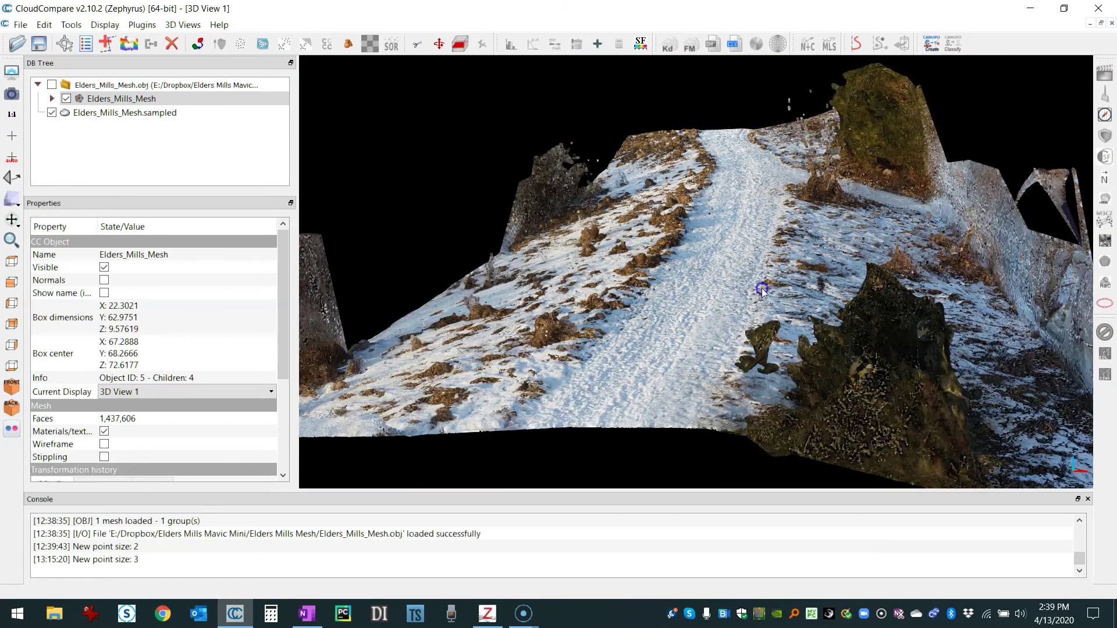
mouse_move(762, 291)
left_mouse_down()
mouse_move(748, 300)
mouse_move(797, 271)
left_mouse_up()
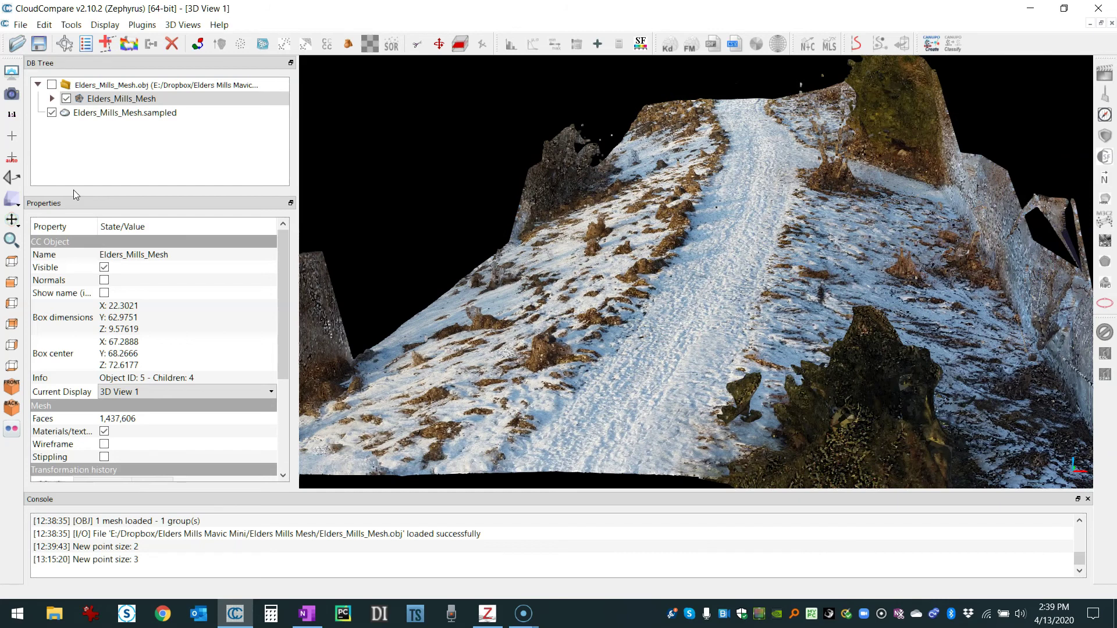
Hide Elders_Mills_Mesh.sampled and show the textured Elders_Mills_Mesh again.
left_click(52, 113)
left_click(52, 85)
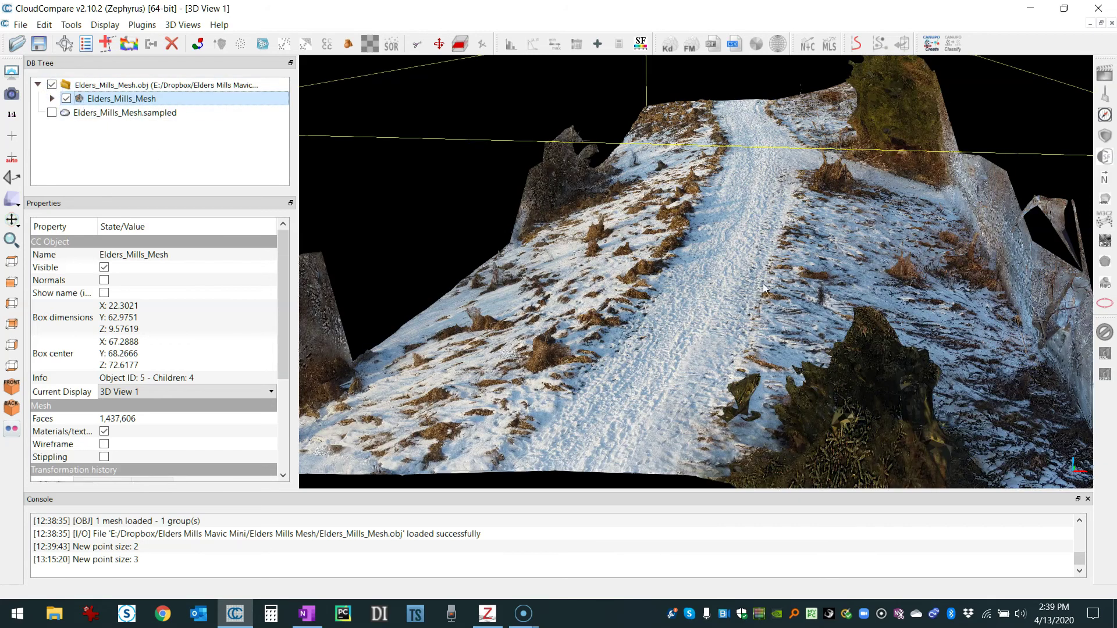
scroll(780, 294, "up", 3)
scroll(780, 294, "up", 3)
scroll(781, 294, "up", 3)
scroll(781, 294, "down", 2)
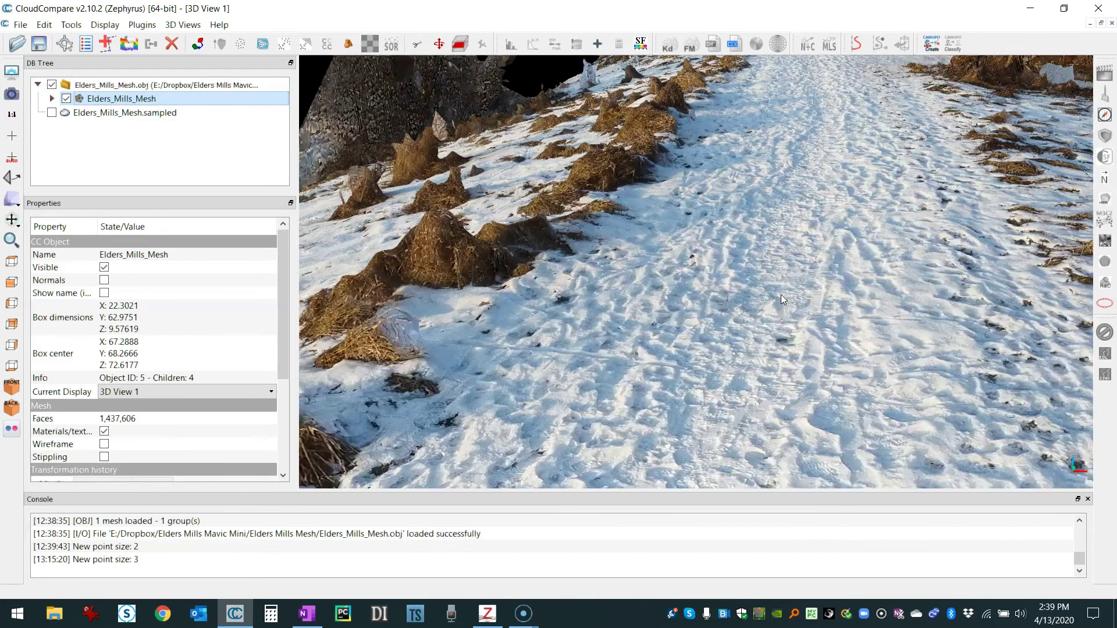
scroll(780, 294, "down", 2)
scroll(781, 295, "down", 2)
scroll(781, 296, "down", 2)
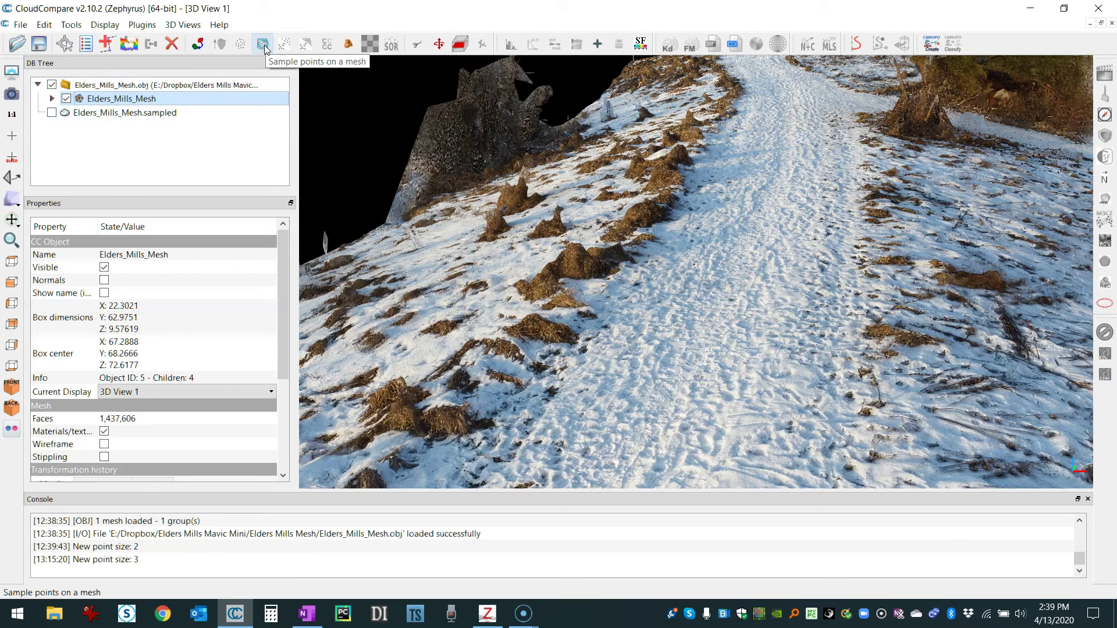
Sample 1,000,000 points from Elders_Mills_Mesh, keeping normals and texture colours.
left_click(262, 45)
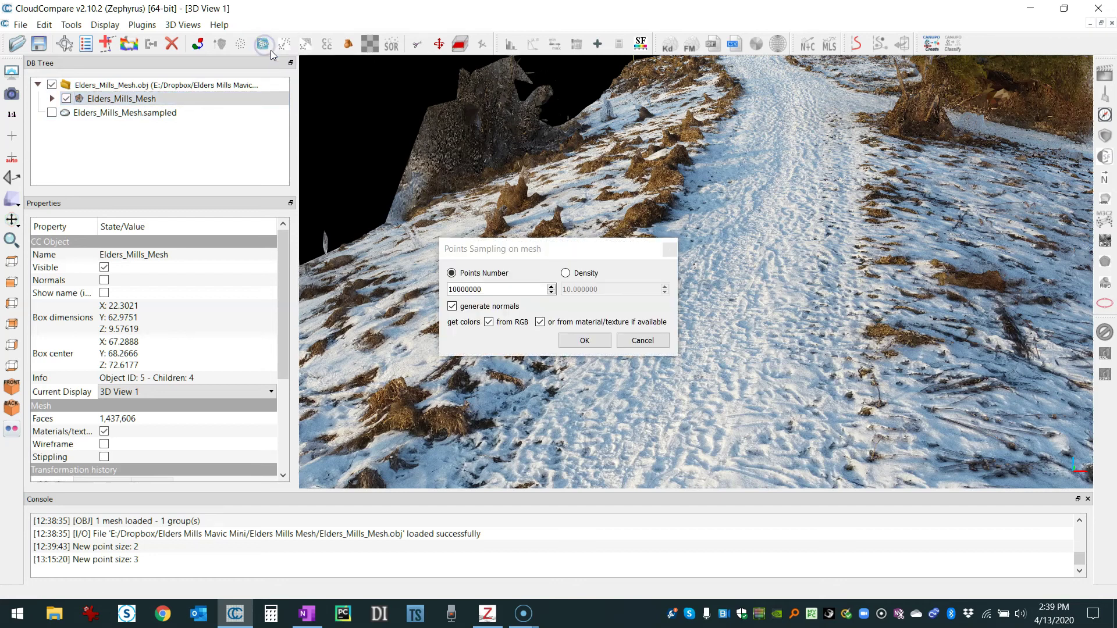
left_click_drag(524, 253, 588, 218)
double_click(570, 257)
left_click(581, 257)
left_click_drag(574, 257, 490, 261)
mouse_move(559, 257)
type("1000000")
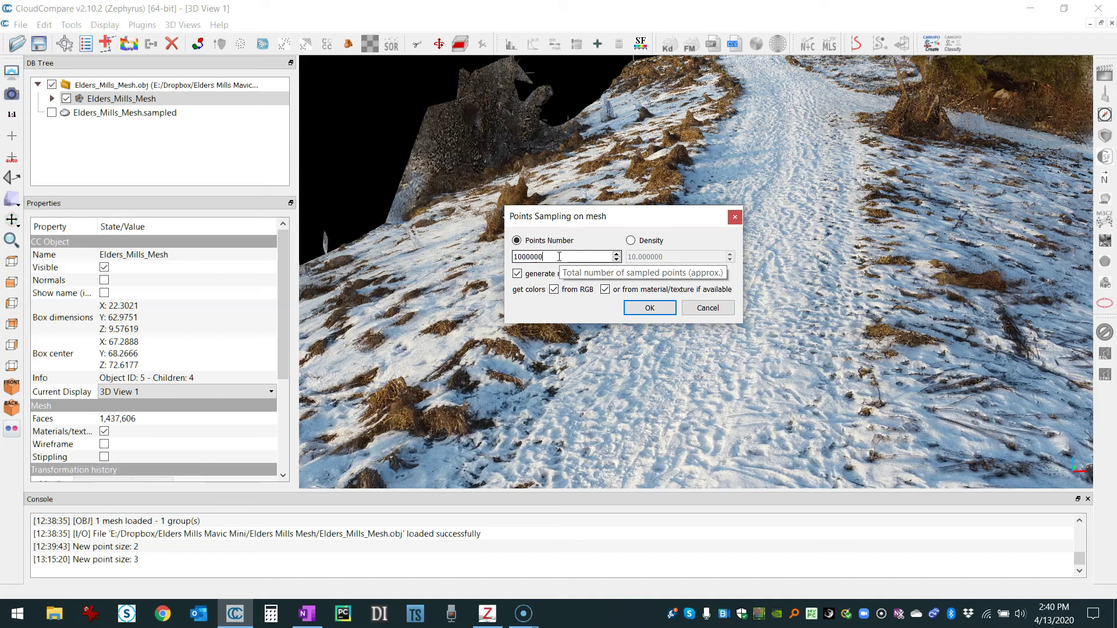
left_click(643, 310)
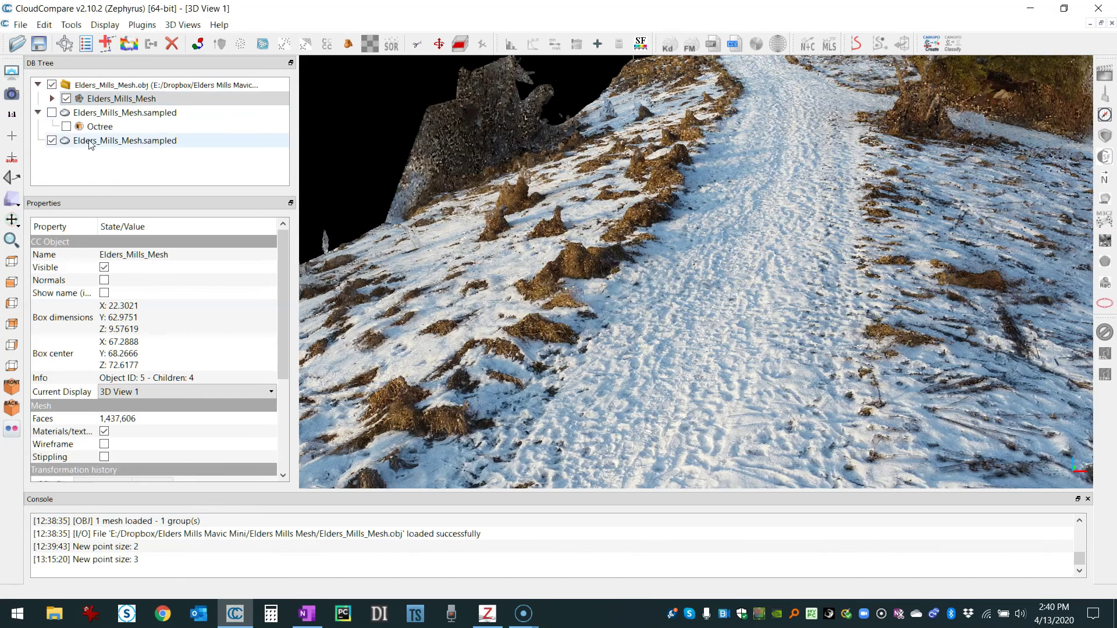
Hide the mesh and view the new 999,595-point sampled cloud's properties from a low angle.
left_click(51, 84)
scroll(618, 226, "up", 3)
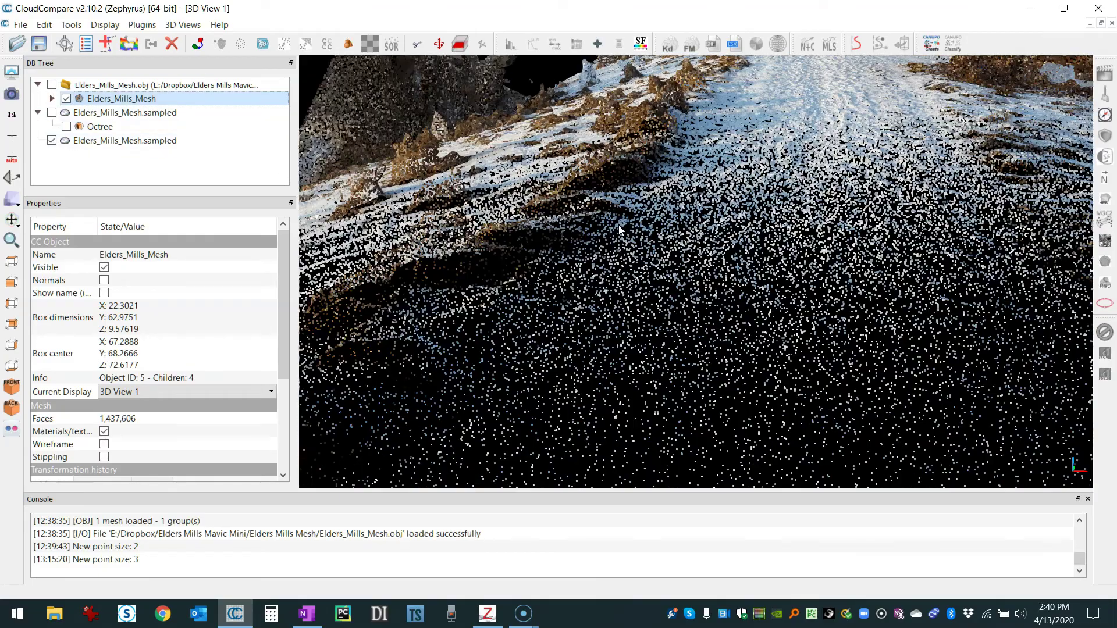
scroll(619, 226, "down", 5)
scroll(633, 228, "down", 3)
mouse_move(641, 227)
left_mouse_down()
mouse_move(663, 265)
mouse_move(702, 261)
left_mouse_up()
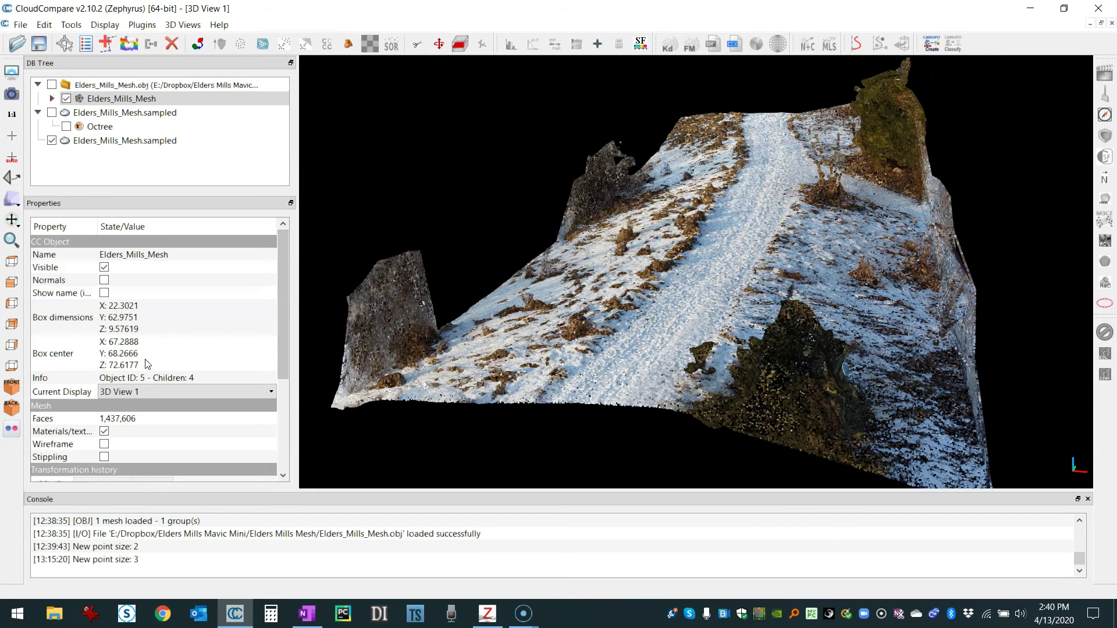
left_click(97, 141)
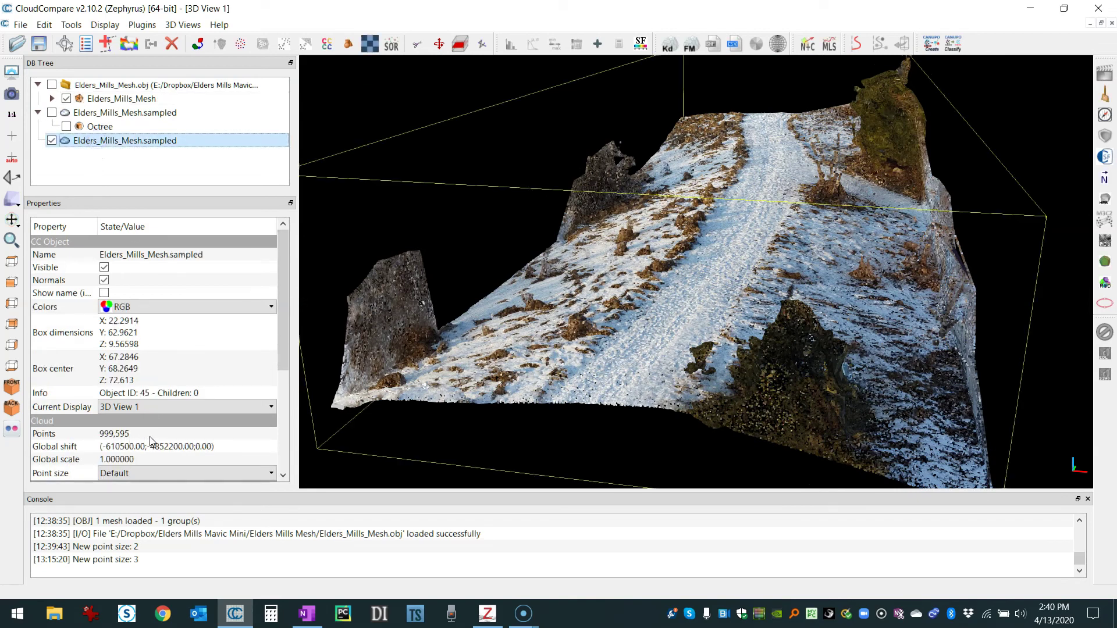
scroll(584, 367, "up", 3)
scroll(669, 311, "up", 3)
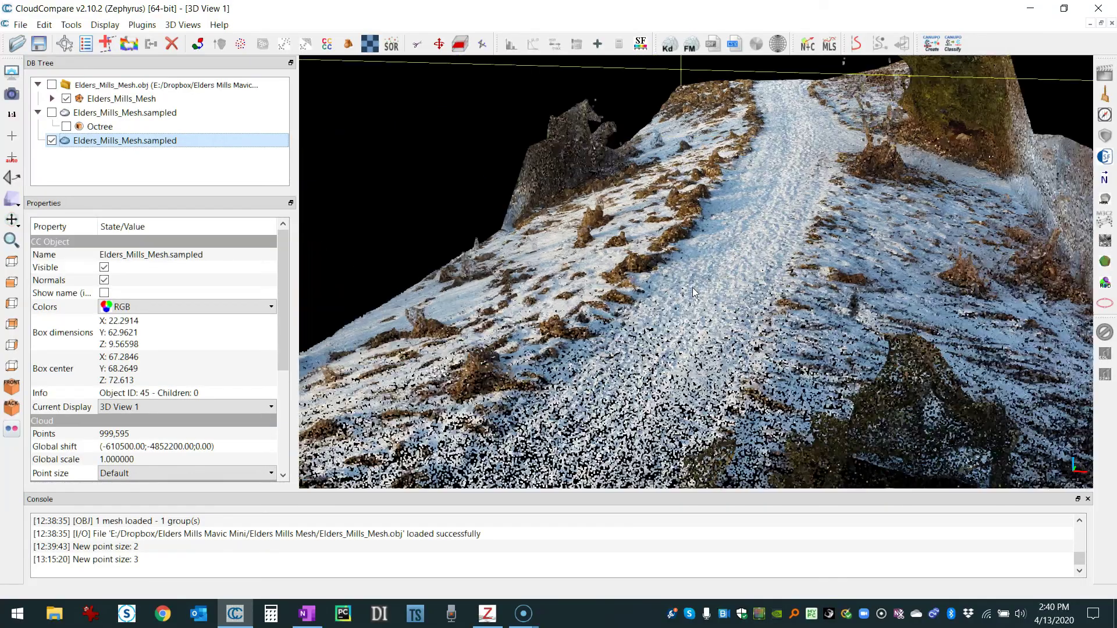
mouse_move(669, 311)
left_mouse_down()
mouse_move(787, 264)
mouse_move(653, 259)
mouse_move(667, 332)
left_mouse_up()
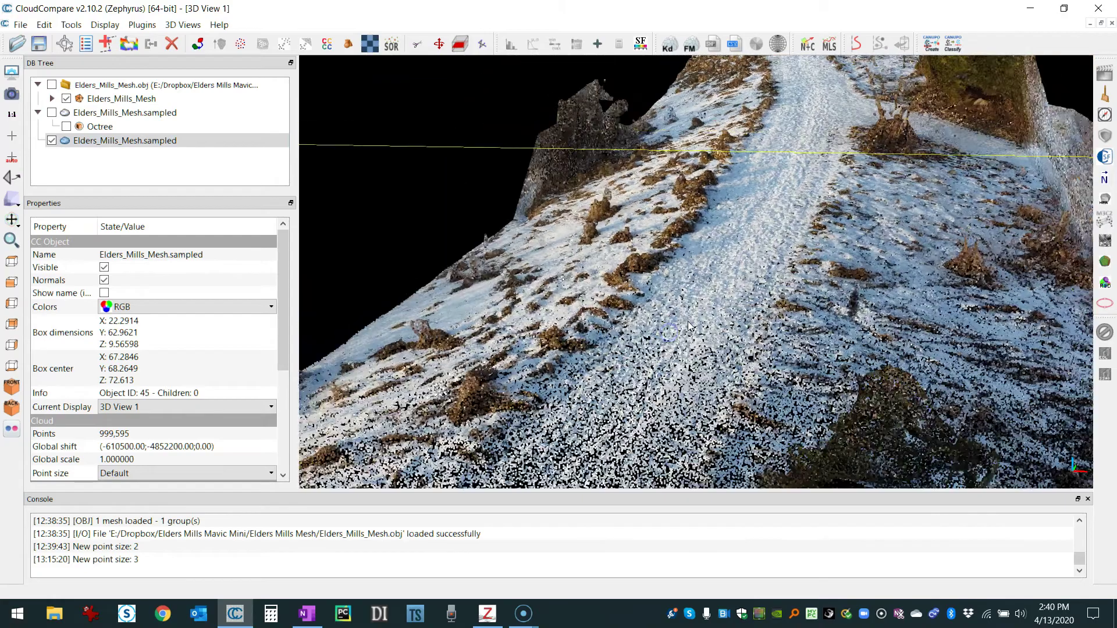
scroll(688, 325, "down", 3)
scroll(688, 325, "down", 2)
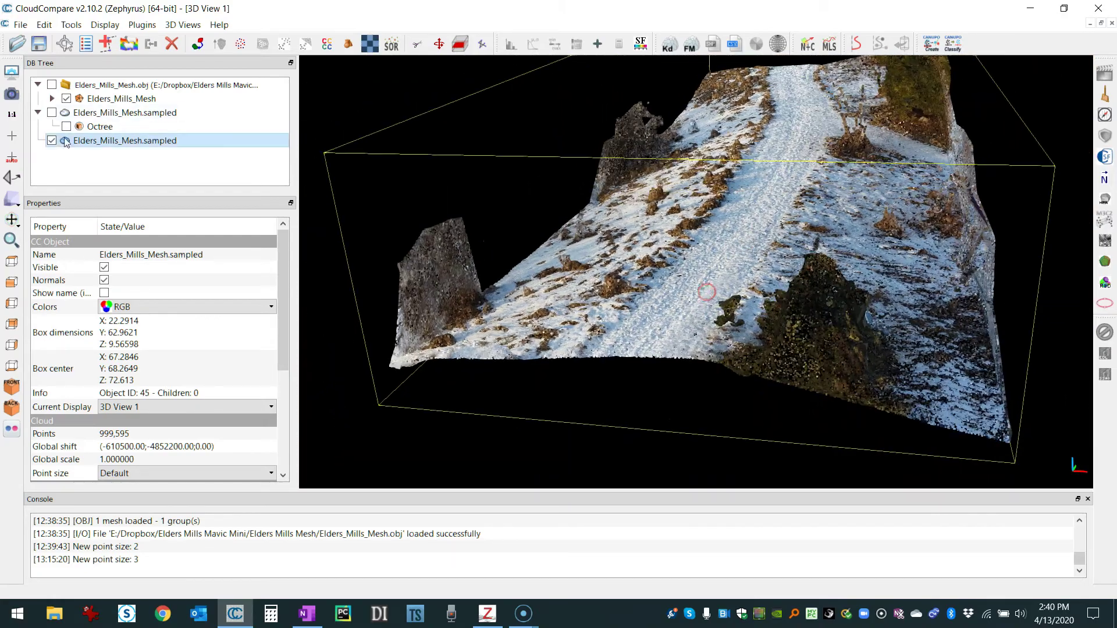
Swap the new cloud for the earlier sampled cloud and set a rotation centre on the path.
left_click(53, 140)
left_click(51, 113)
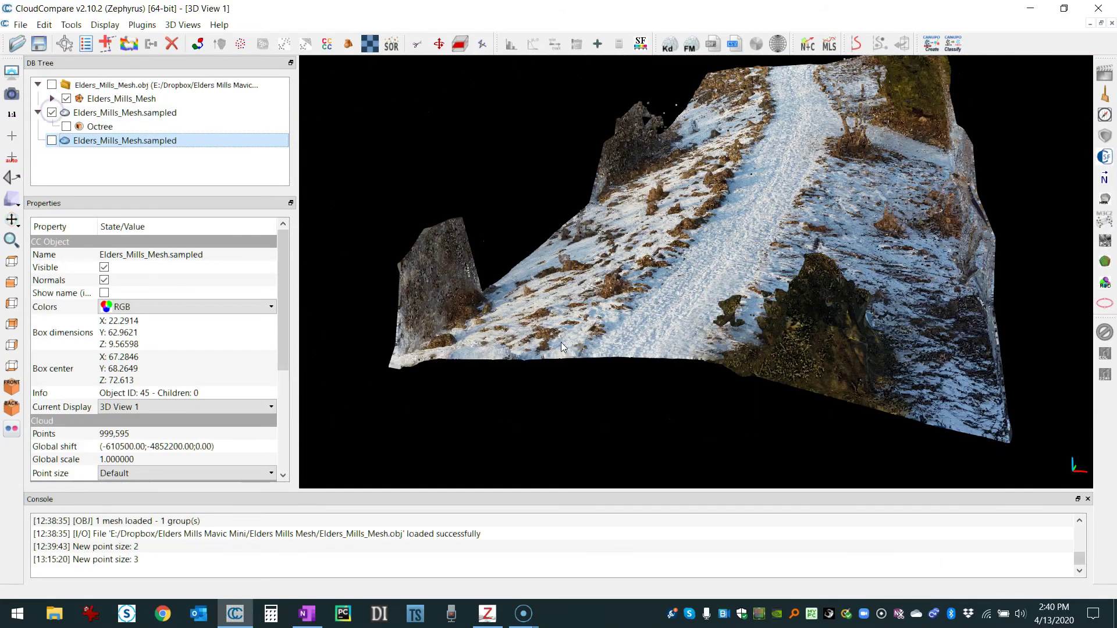
left_click_drag(603, 340, 762, 340)
scroll(762, 340, "up", 3)
scroll(762, 340, "up", 2)
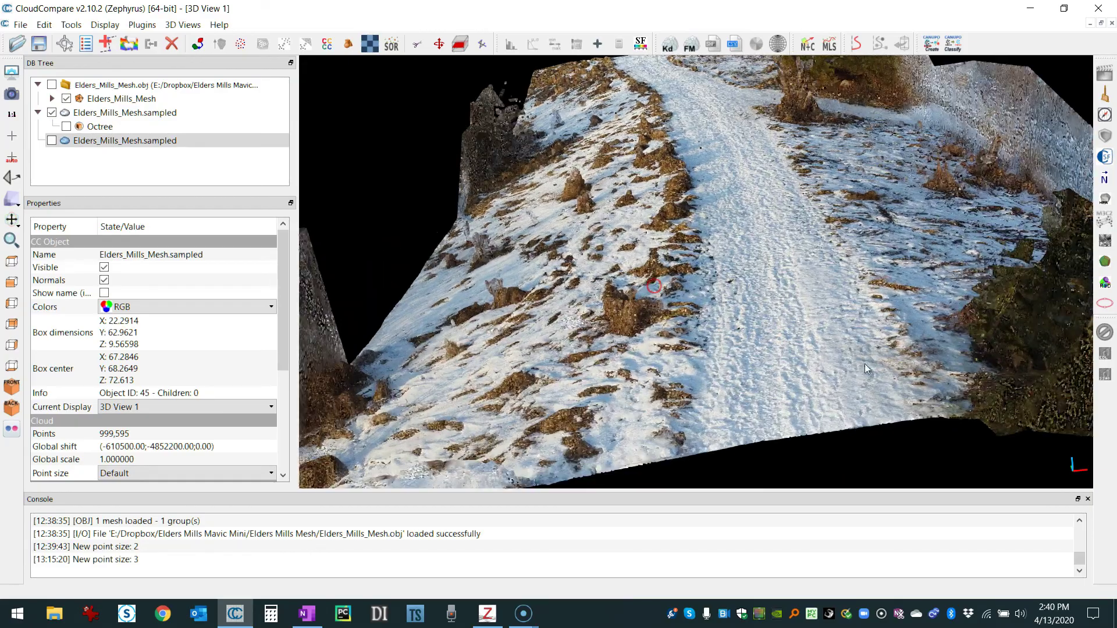
left_click_drag(654, 285, 609, 315)
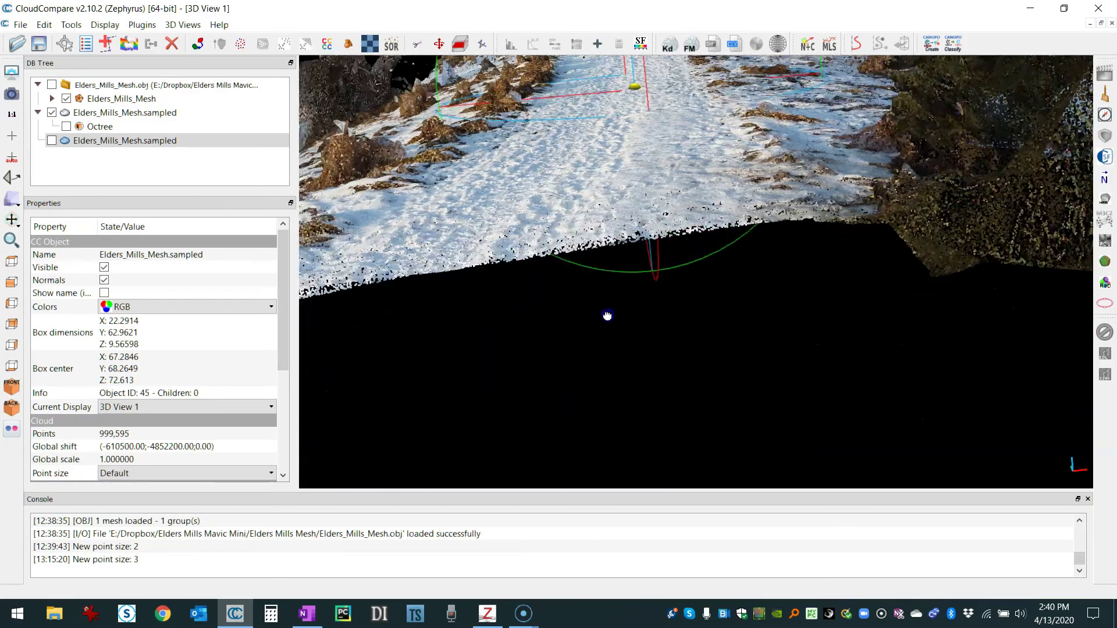
mouse_move(609, 316)
left_mouse_down()
mouse_move(642, 274)
mouse_move(745, 227)
mouse_move(610, 250)
mouse_move(715, 257)
mouse_move(515, 237)
mouse_move(494, 267)
mouse_move(643, 274)
left_mouse_up()
double_click(643, 272)
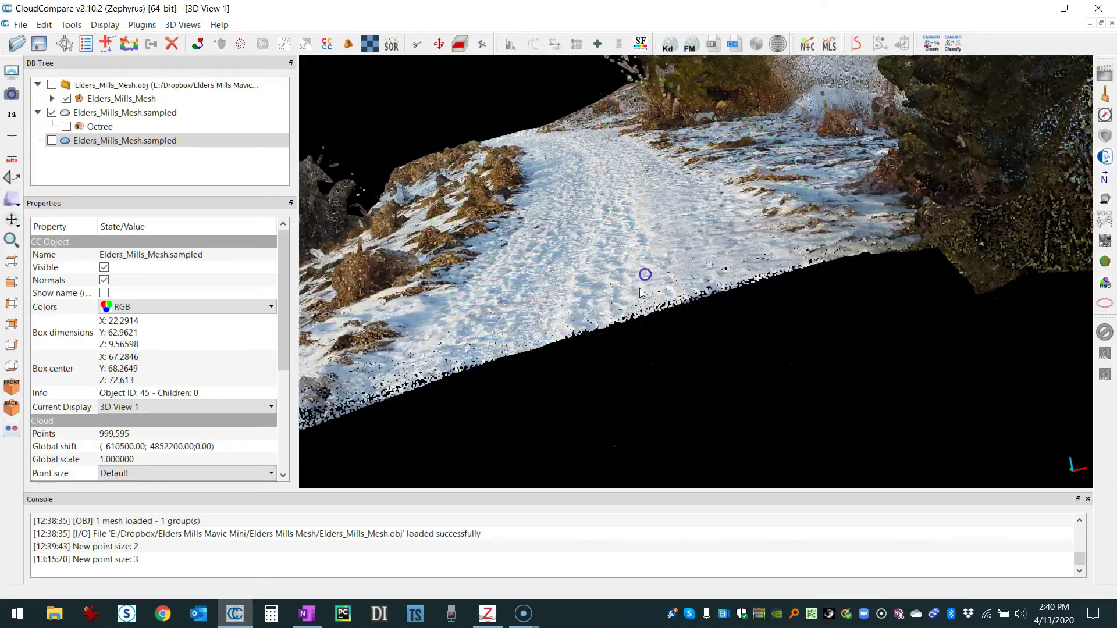
Switch to 3DF Zephyr Lite and orbit its dense point cloud to lower, new angles.
left_click(490, 617)
scroll(610, 420, "down", 2)
scroll(611, 418, "down", 2)
scroll(601, 421, "down", 2)
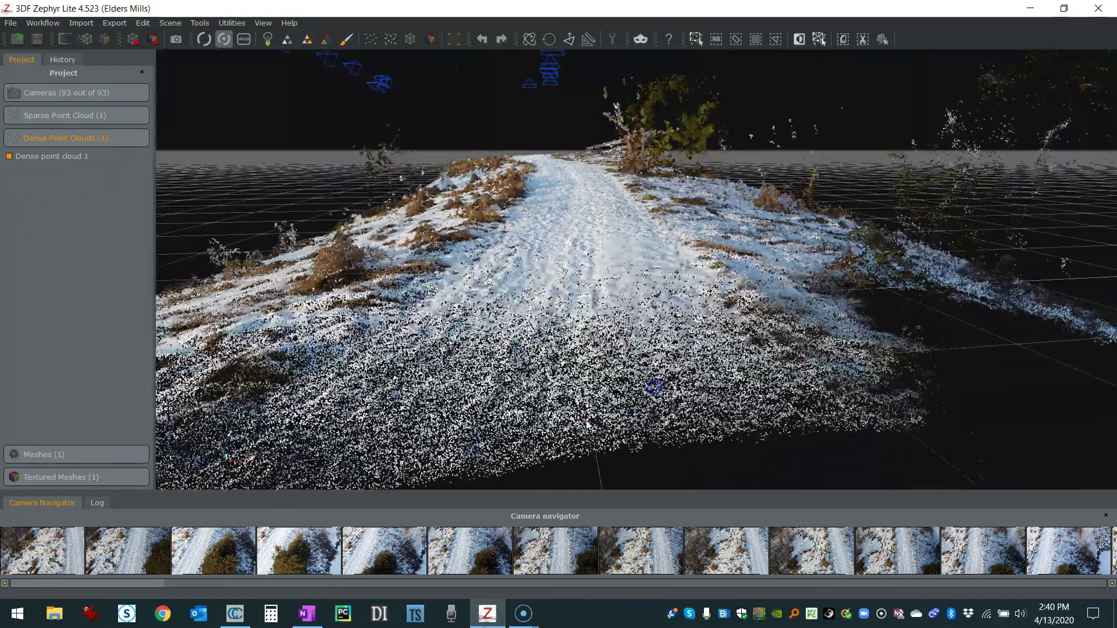
mouse_move(585, 423)
left_mouse_down()
mouse_move(643, 311)
mouse_move(605, 245)
mouse_move(644, 244)
mouse_move(526, 234)
mouse_move(569, 250)
mouse_move(613, 296)
left_mouse_up()
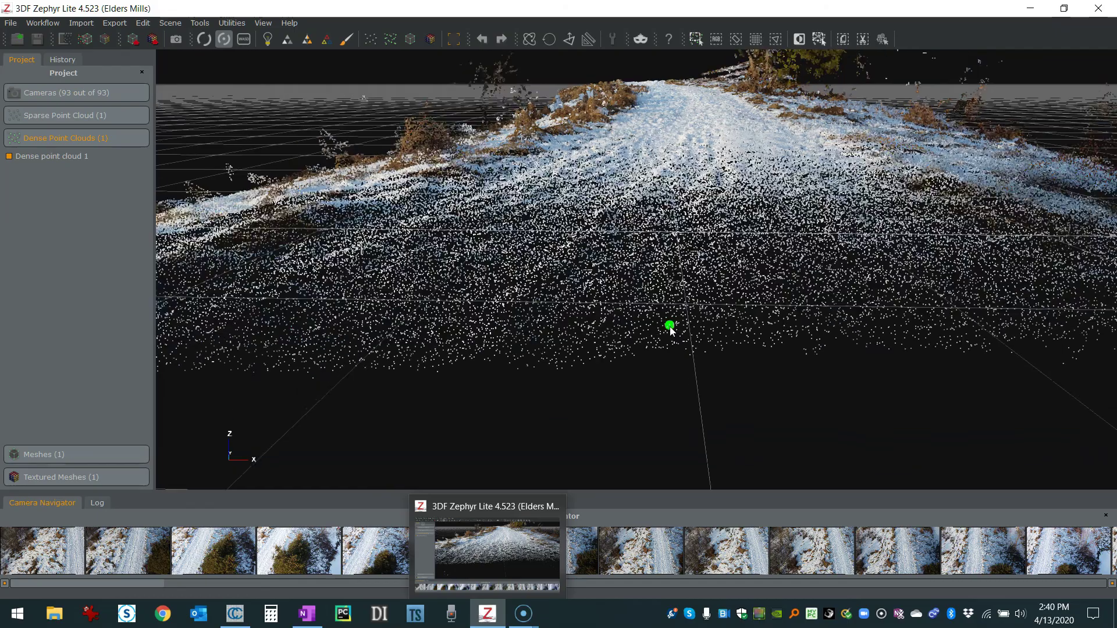
mouse_move(669, 327)
left_mouse_down()
mouse_move(681, 296)
mouse_move(616, 382)
left_mouse_up()
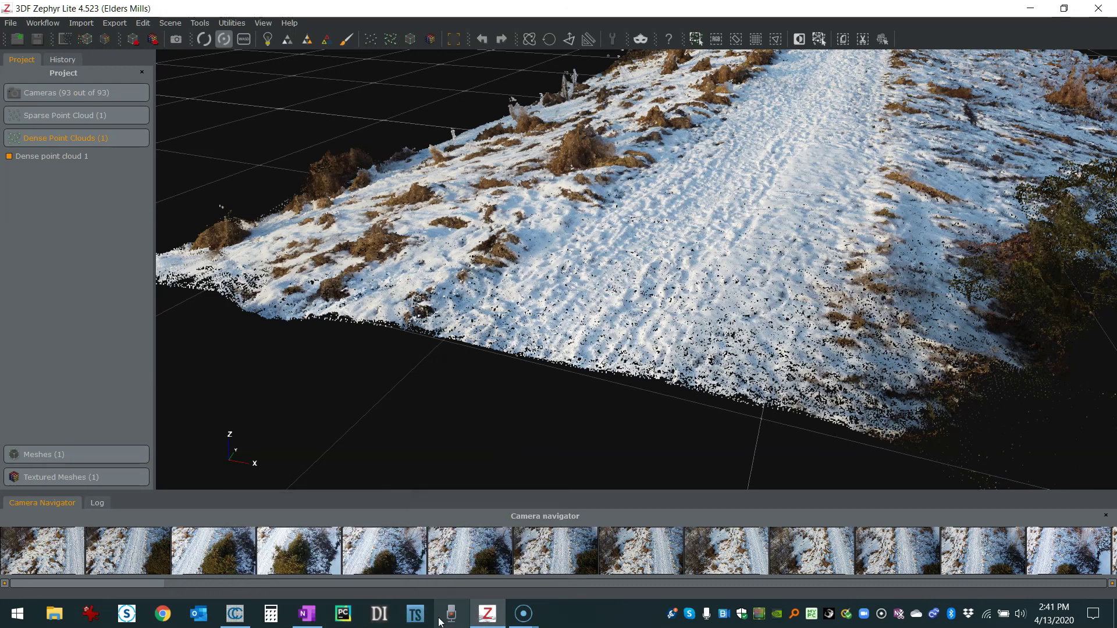
In CloudCompare, view the trail from above and check the 9,999,775-point cloud and mesh properties.
left_click(235, 613)
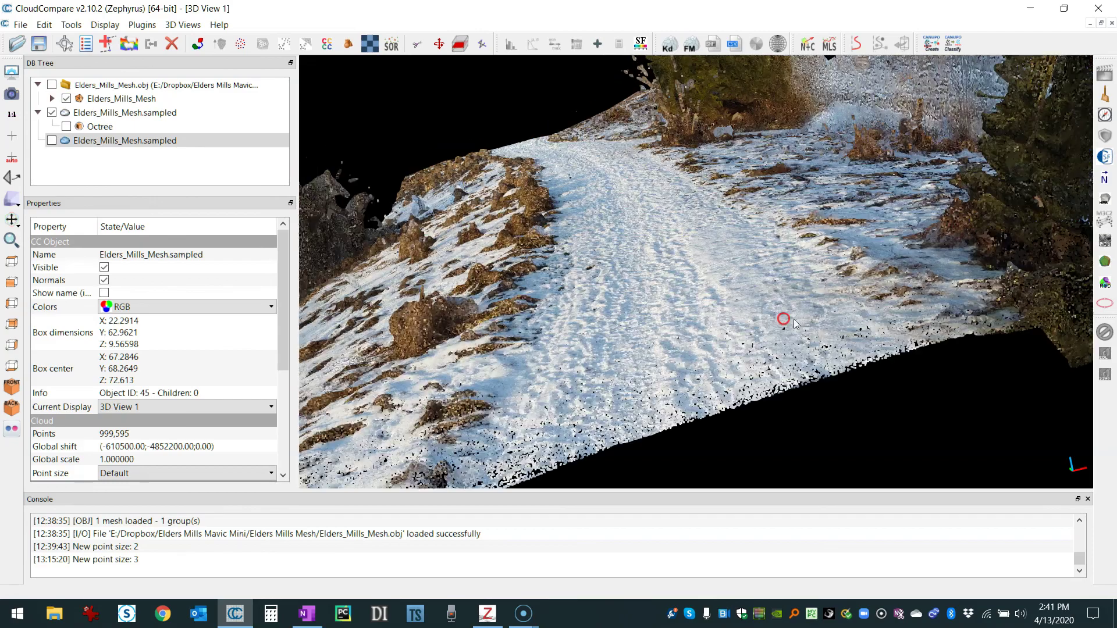
mouse_move(616, 315)
left_mouse_down()
mouse_move(678, 379)
mouse_move(697, 299)
mouse_move(745, 311)
left_mouse_up()
scroll(677, 379, "up", 3)
scroll(697, 299, "down", 2)
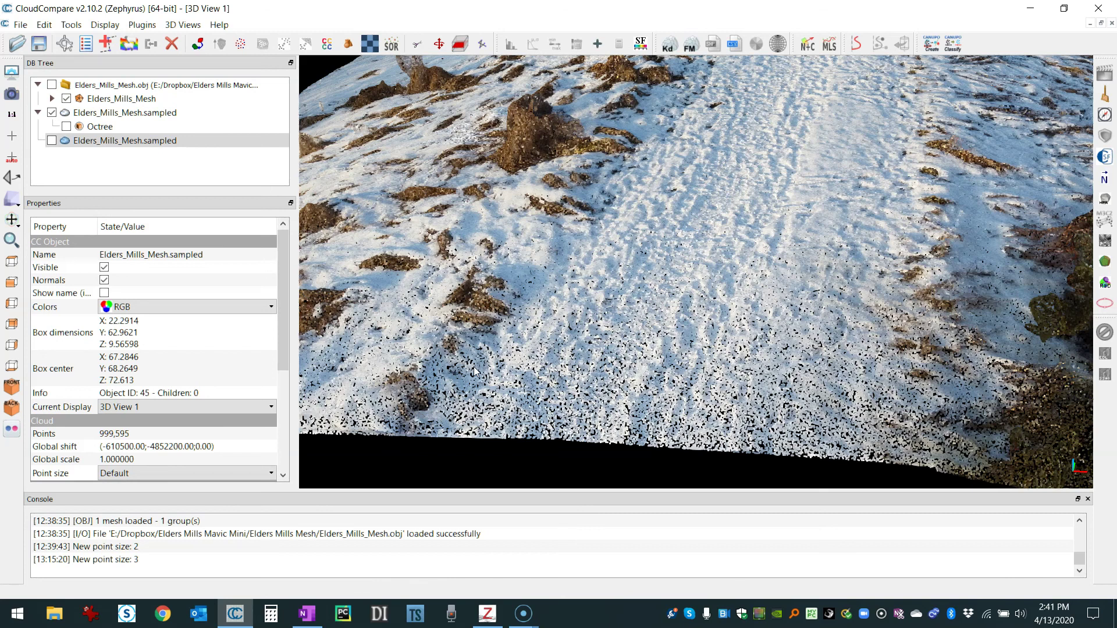
mouse_move(493, 335)
left_mouse_down()
mouse_move(701, 240)
mouse_move(722, 212)
mouse_move(648, 340)
mouse_move(723, 302)
left_mouse_up()
left_click(151, 112)
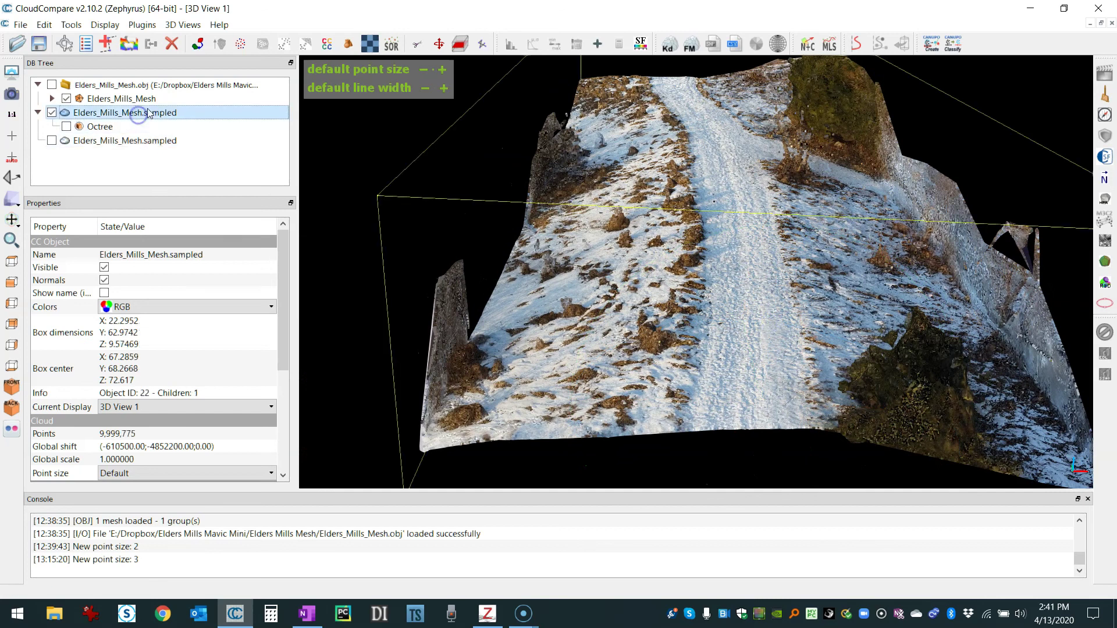
left_click(148, 99)
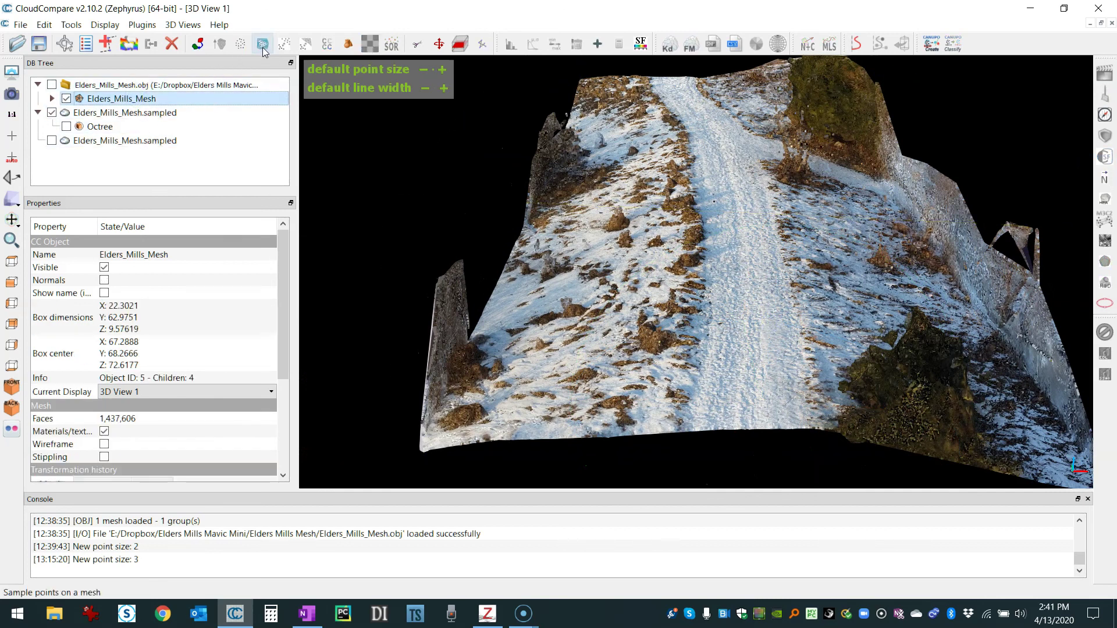